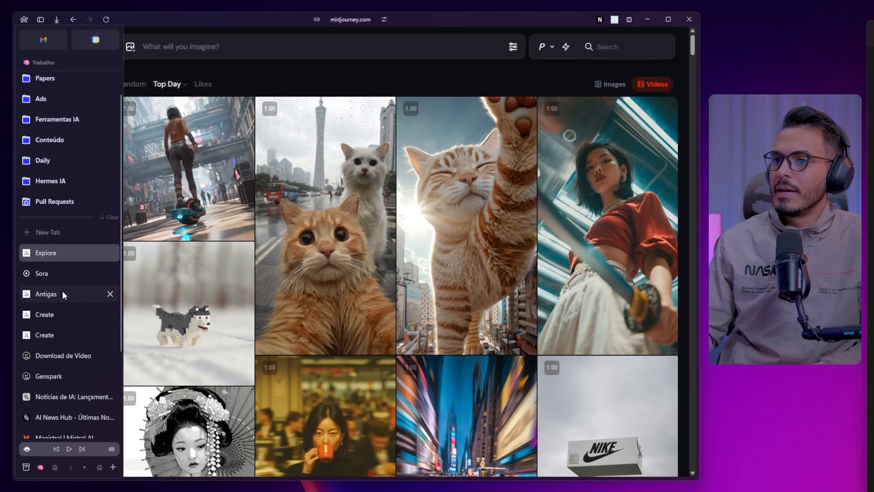
# Step: Switch to the Antigas tab, browse the oldest heart generations, and check the creation date of a man-with-burning-heart image
pyautogui.click(63, 290)
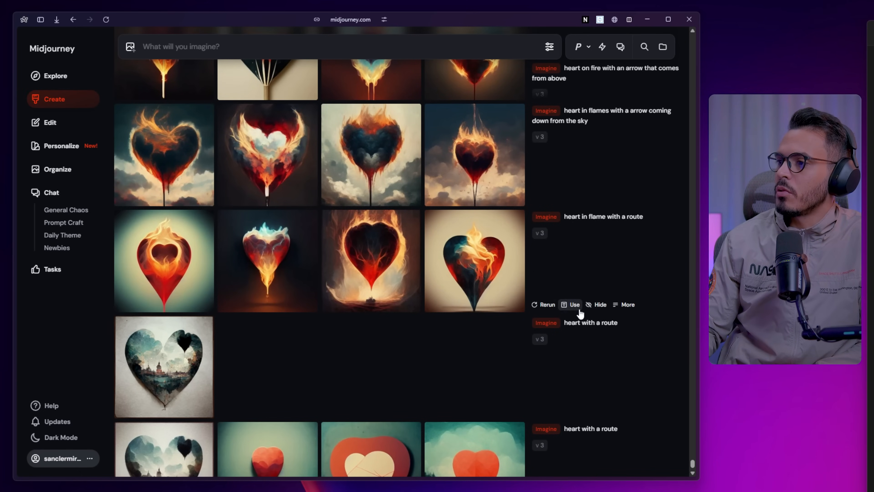
pyautogui.scroll(10, 359, 260)
pyautogui.scroll(10, 413, 285)
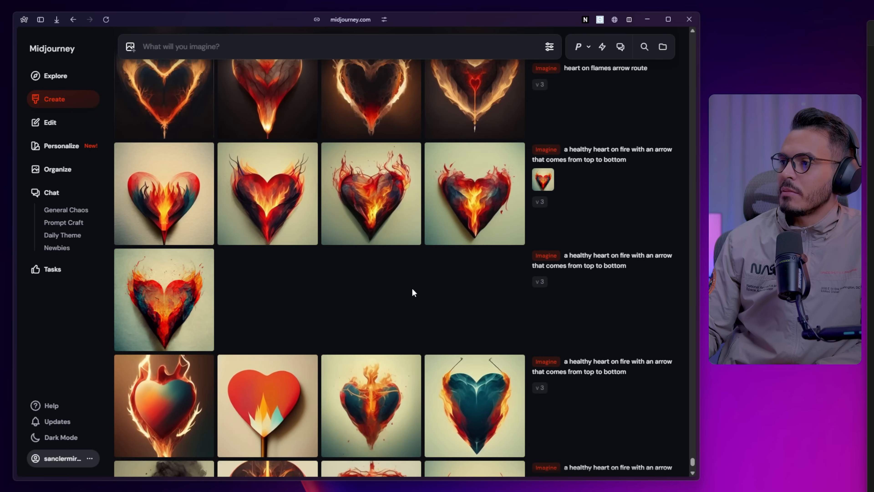
pyautogui.scroll(10, 526, 301)
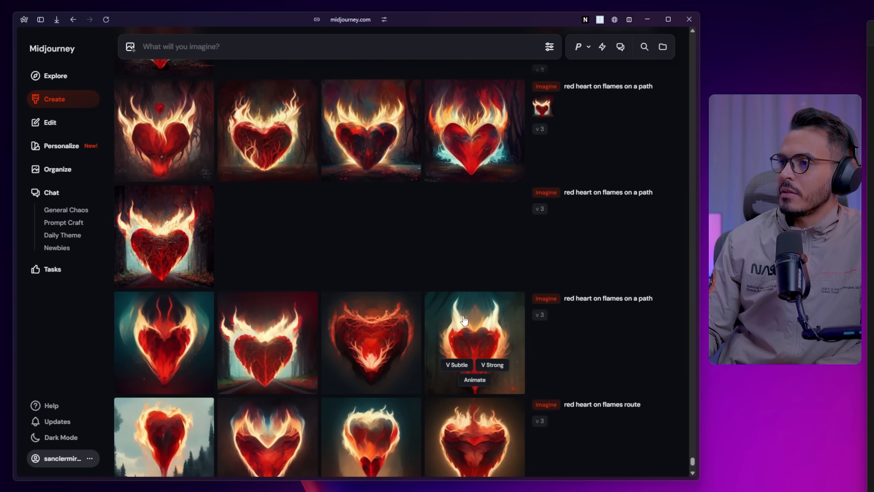
pyautogui.scroll(10, 451, 321)
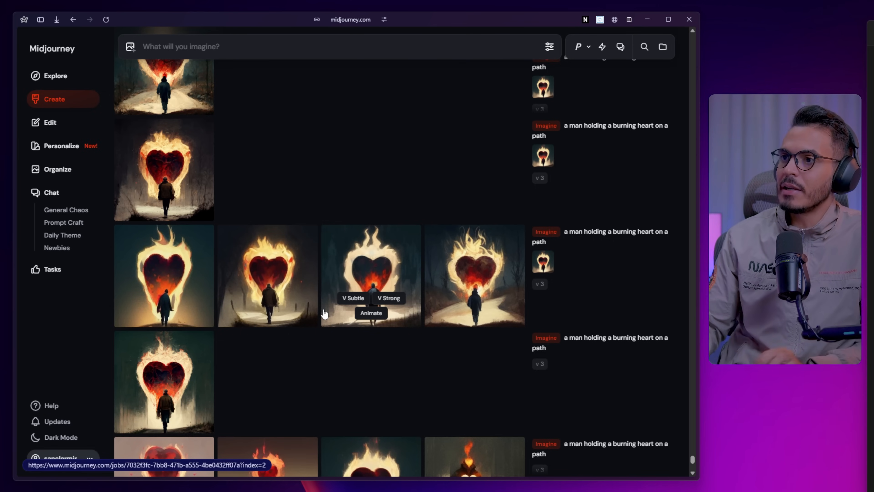
pyautogui.scroll(4, 390, 117)
pyautogui.scroll(4, 390, 114)
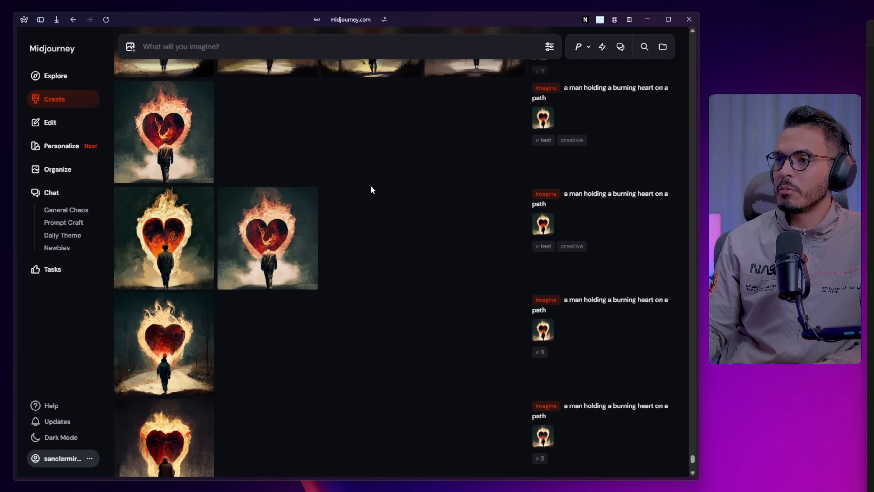
pyautogui.click(169, 245)
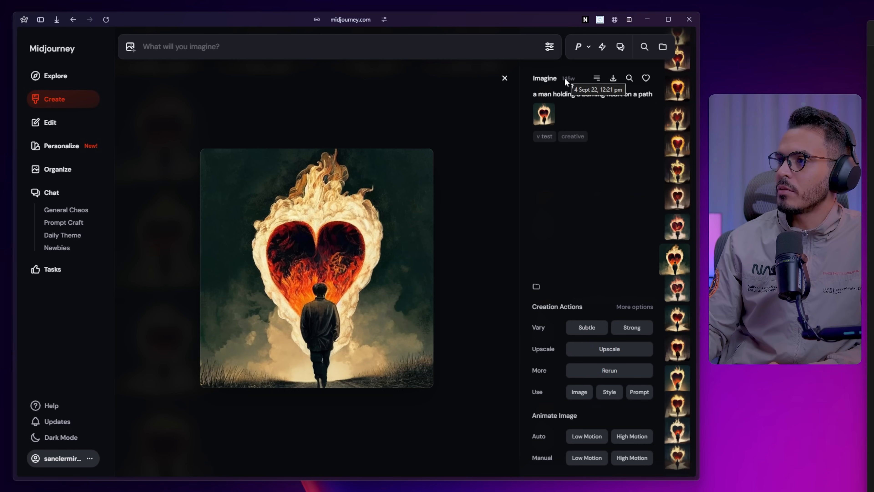
pyautogui.click(474, 178)
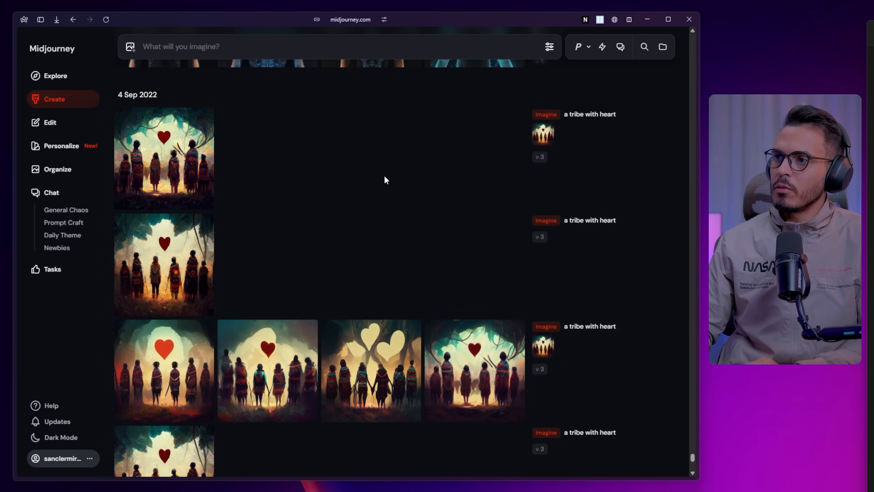
# Step: Examine how the generated images evolve from the 2022 tribe pictures through the 2023 cyberpunk portraits to the virtual community scenes
pyautogui.scroll(8, 385, 178)
pyautogui.scroll(15, 385, 180)
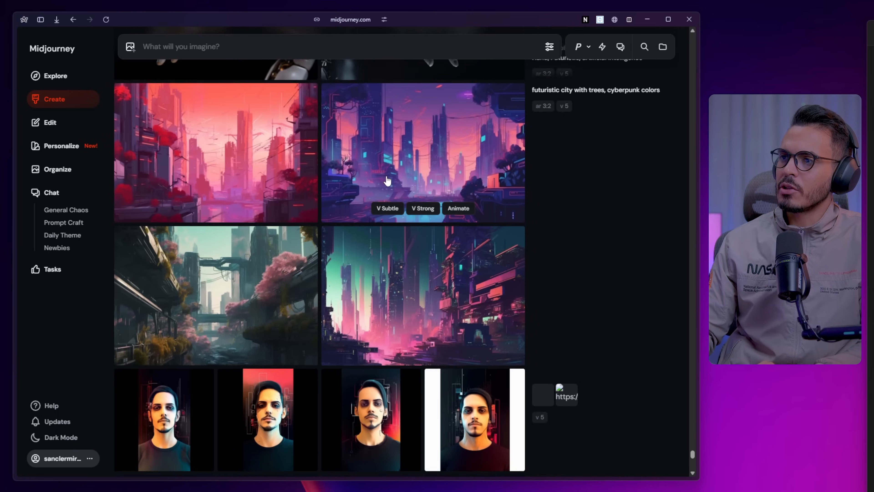
pyautogui.scroll(15, 387, 180)
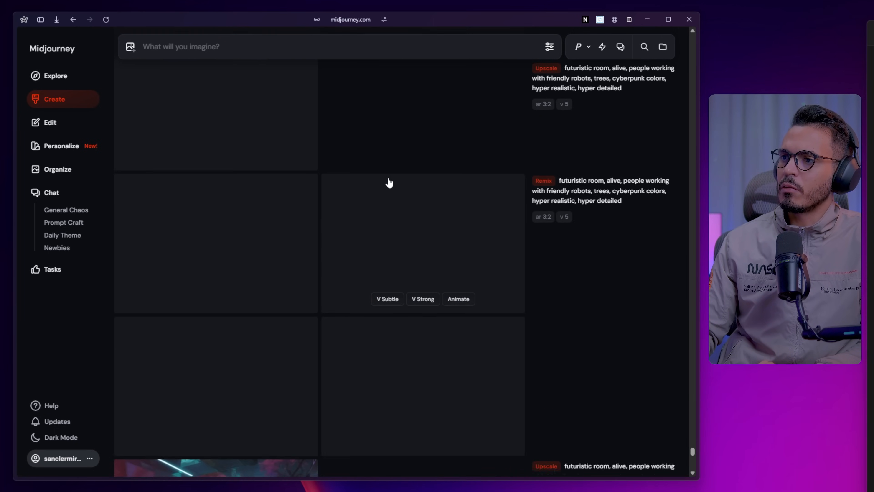
pyautogui.scroll(15, 390, 181)
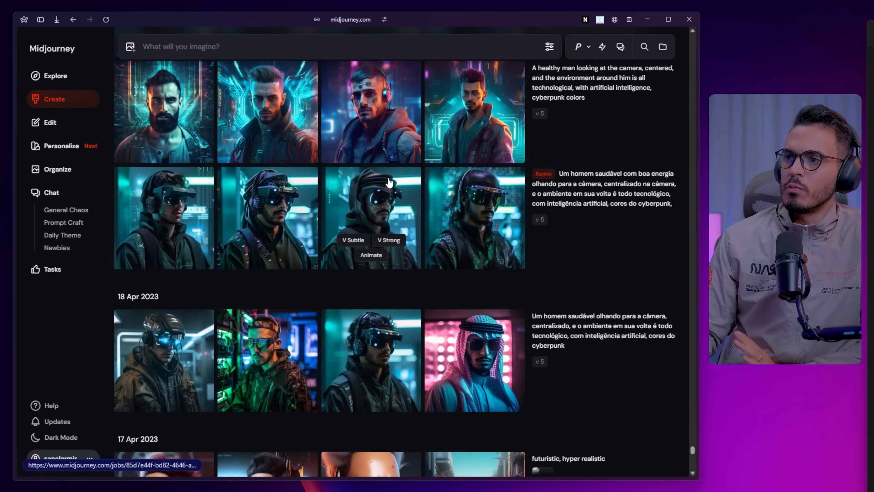
pyautogui.scroll(10, 389, 181)
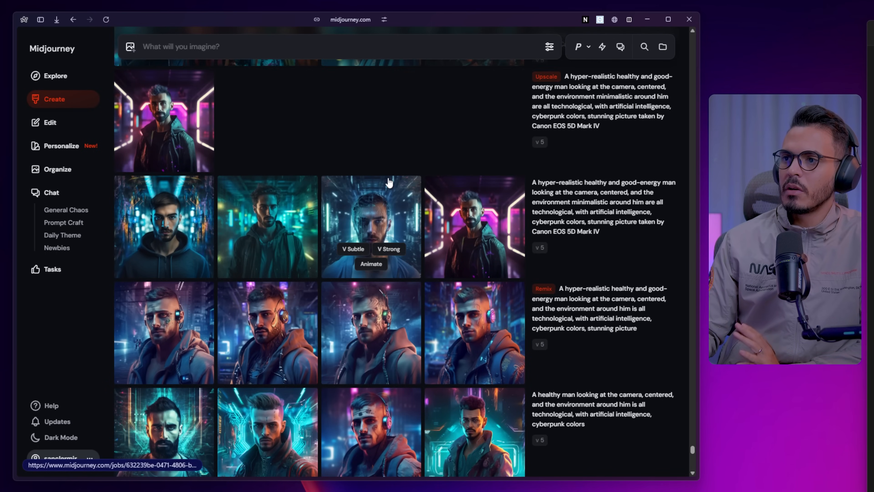
pyautogui.scroll(15, 389, 181)
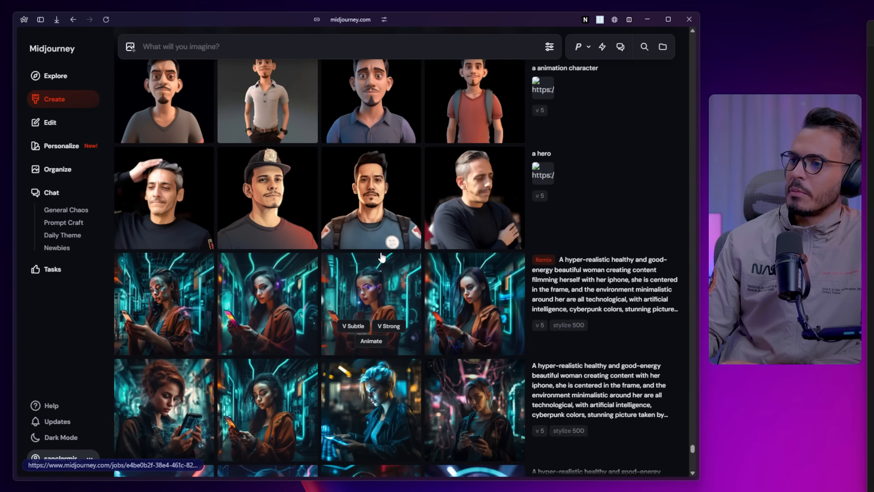
pyautogui.scroll(15, 382, 257)
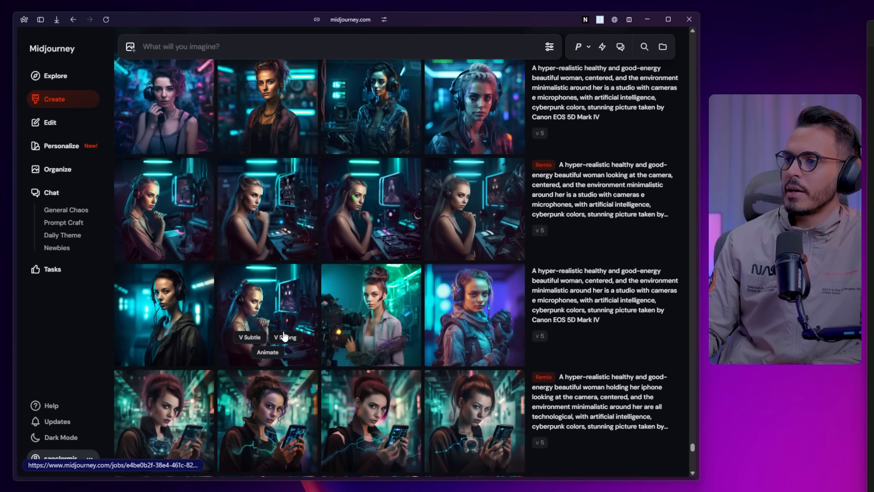
pyautogui.scroll(-15, 285, 336)
pyautogui.scroll(3, 383, 258)
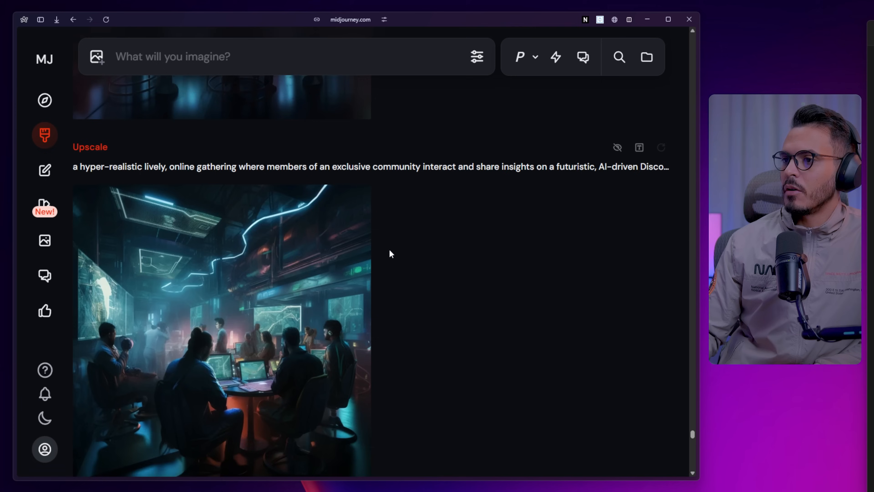
pyautogui.scroll(10, 390, 248)
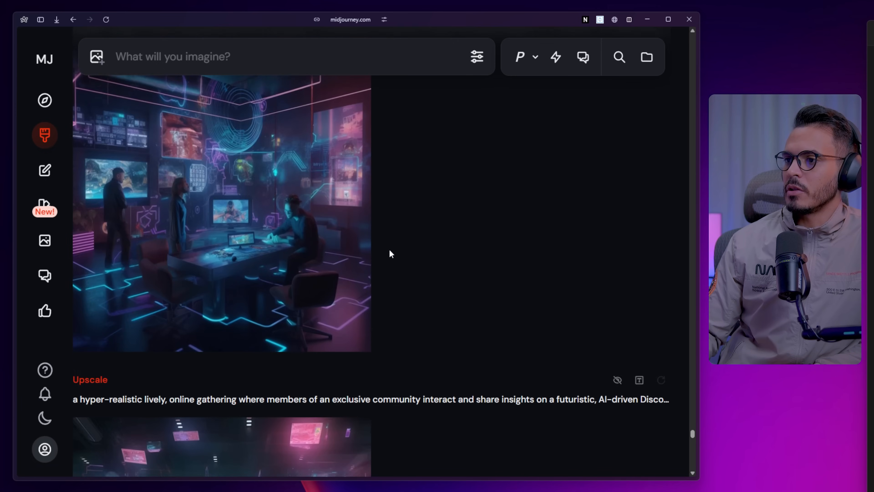
pyautogui.scroll(10, 391, 255)
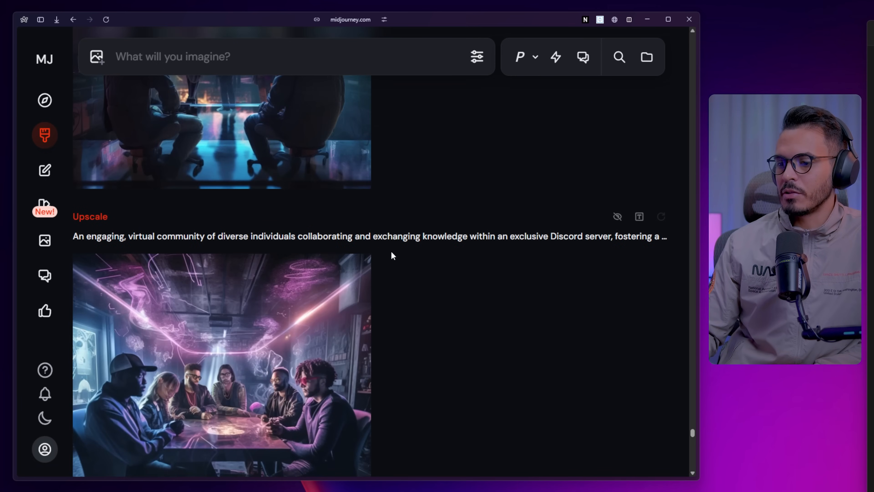
pyautogui.scroll(1, 393, 255)
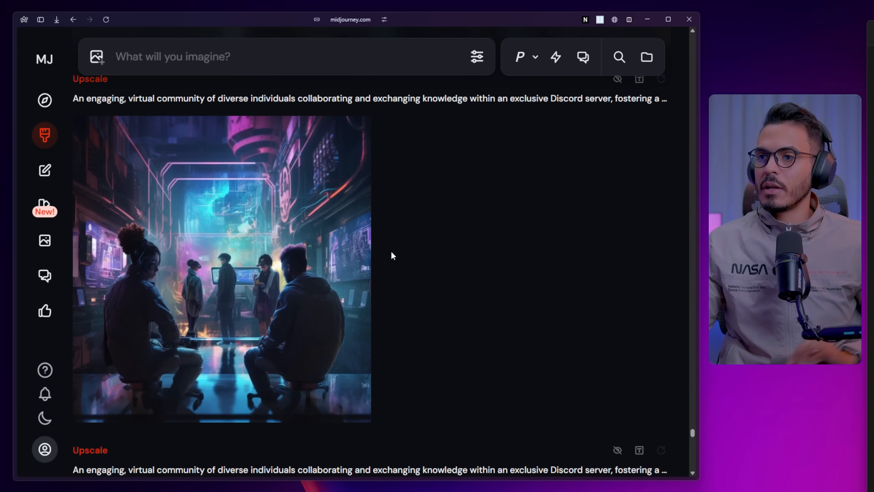
pyautogui.scroll(10, 393, 255)
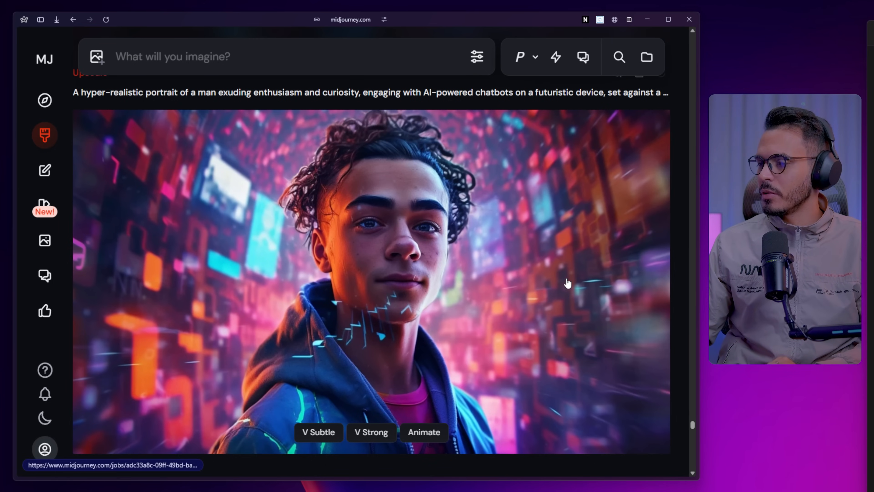
# Step: Open the hyper-realistic portrait of the curly-haired man in the blue hoodie and review its Animate Image options
pyautogui.click(413, 319)
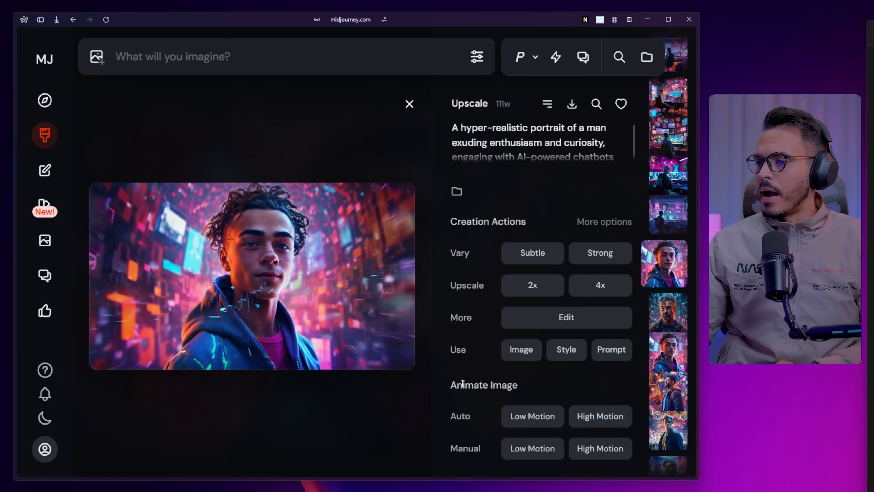
pyautogui.moveTo(460, 383); pyautogui.dragTo(517, 385)
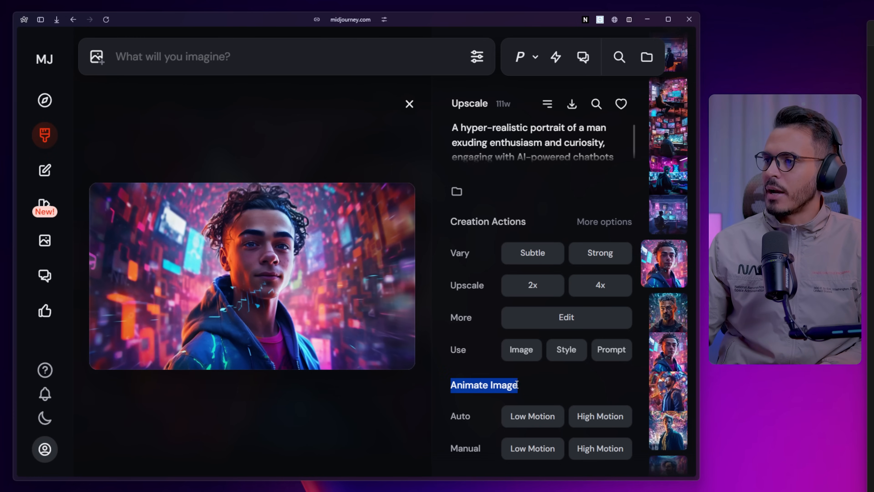
pyautogui.click(497, 385)
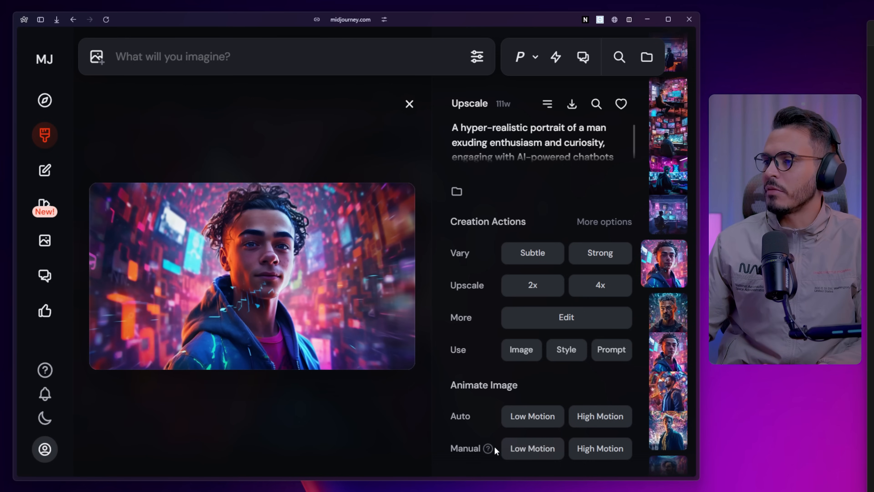
# Step: Set up a manual low-motion animation with the portrait as video start and clear its prefilled prompt
pyautogui.click(512, 452)
pyautogui.moveTo(492, 365)
pyautogui.moveTo(390, 142); pyautogui.dragTo(151, 57)
pyautogui.click(158, 57)
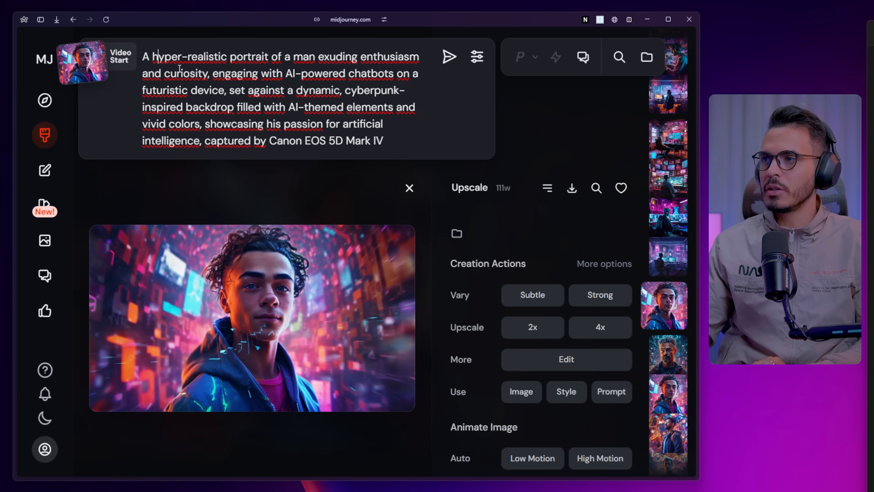
pyautogui.hotkey('ctrl', 'a')
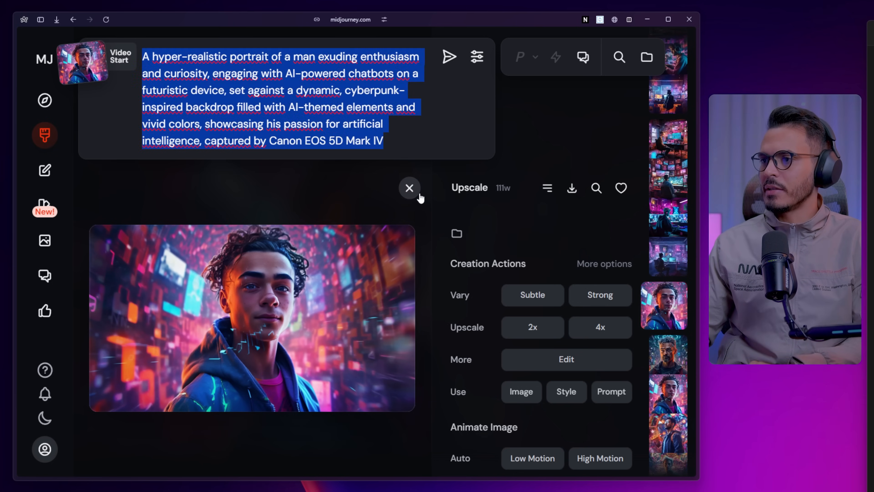
pyautogui.press('BackSpace')
# Step: Generate an automatic low-motion animation of the curly-haired man portrait and check its progress on the Create page
pyautogui.scroll(3, 430, 362)
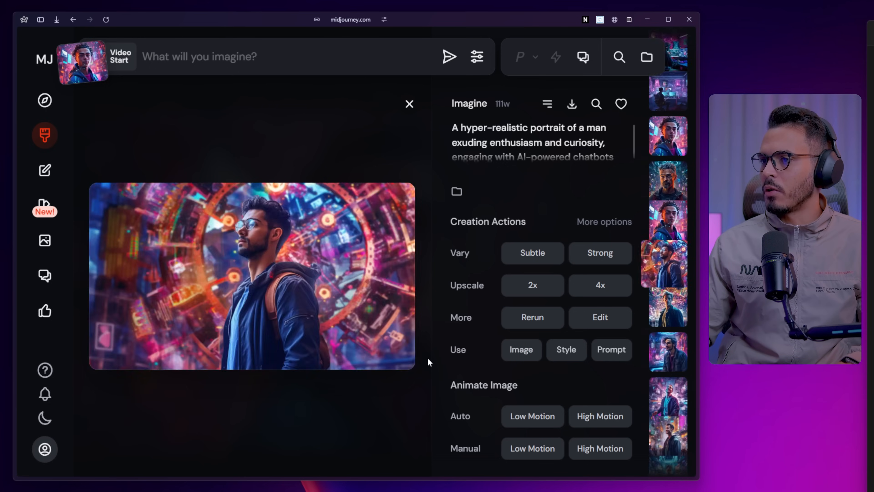
pyautogui.scroll(-1, 429, 362)
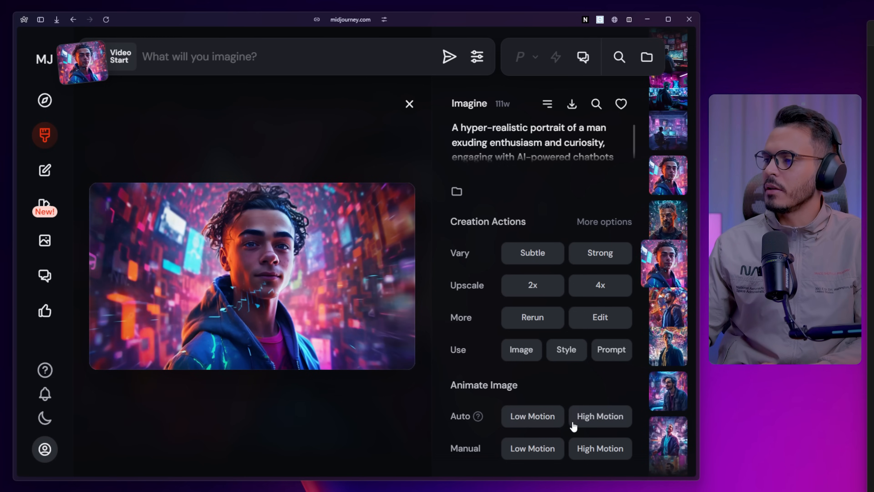
pyautogui.click(543, 421)
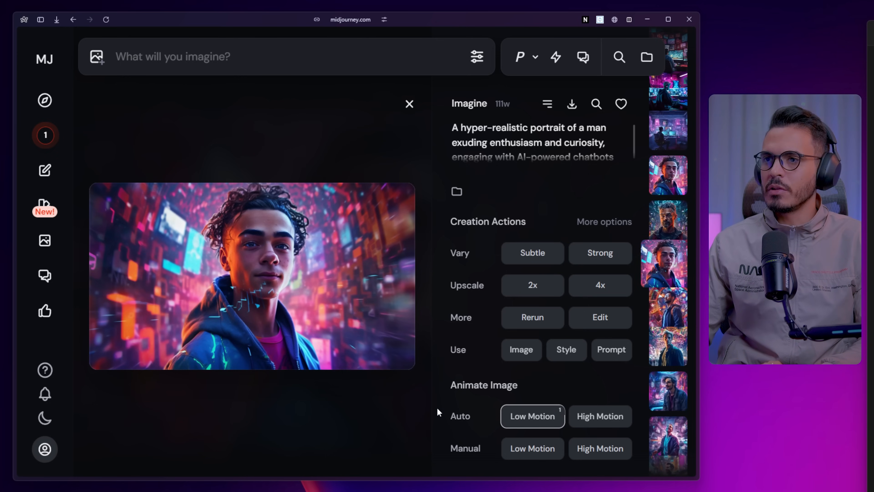
pyautogui.click(37, 128)
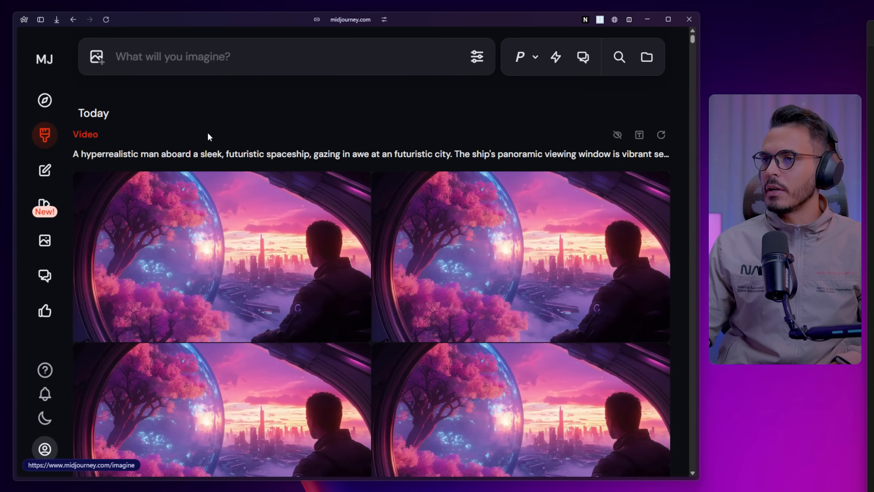
pyautogui.scroll(-3, 220, 148)
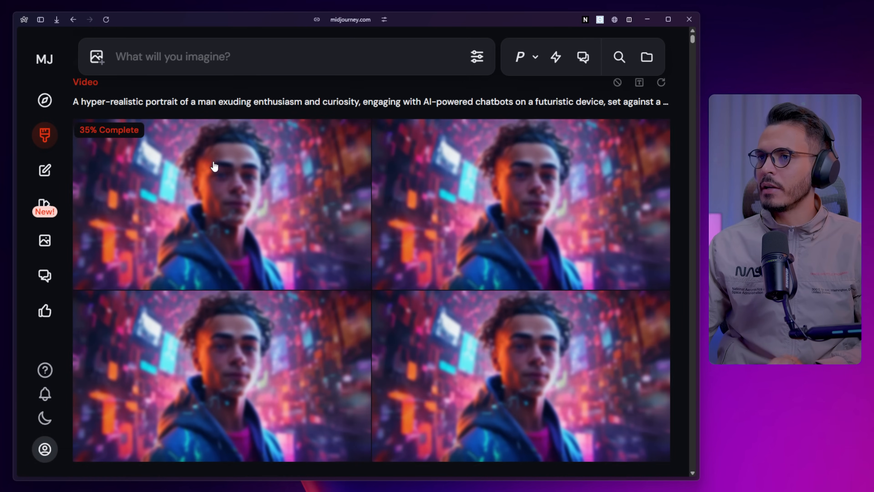
pyautogui.scroll(3, 220, 169)
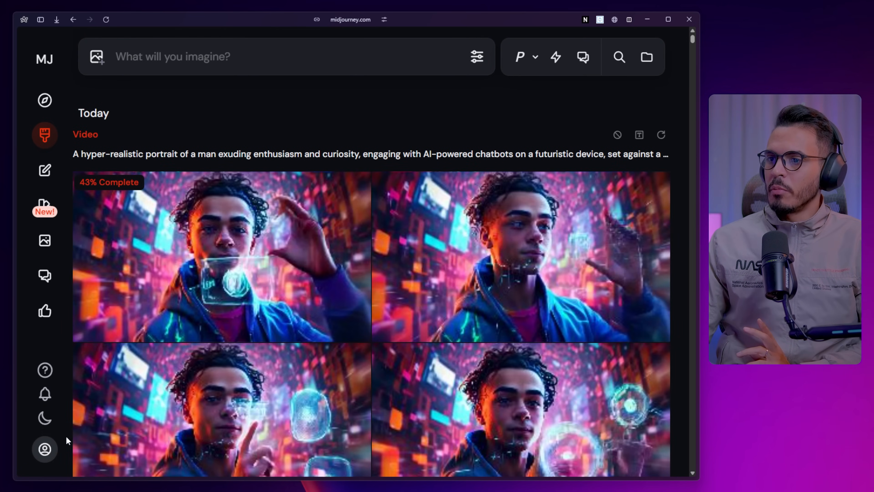
# Step: Open the subscription management page and examine the Basic plan's price and monthly image allowance alongside the Standard plan
pyautogui.click(45, 449)
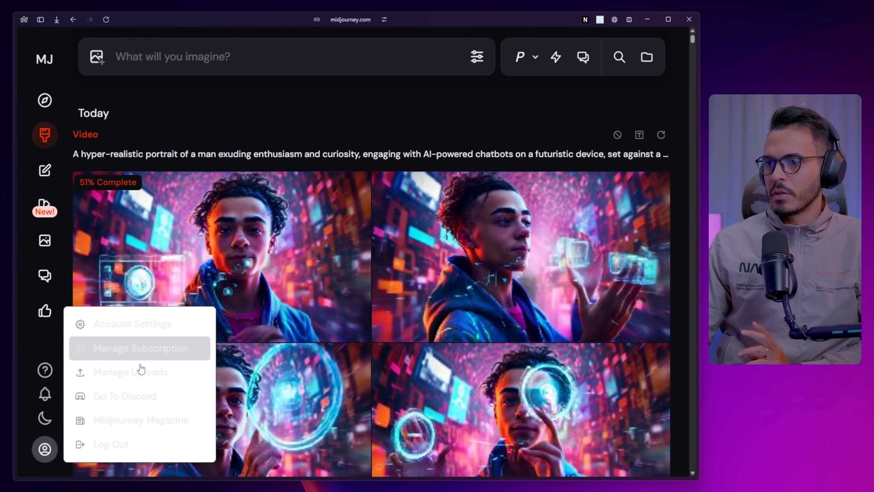
pyautogui.click(131, 348)
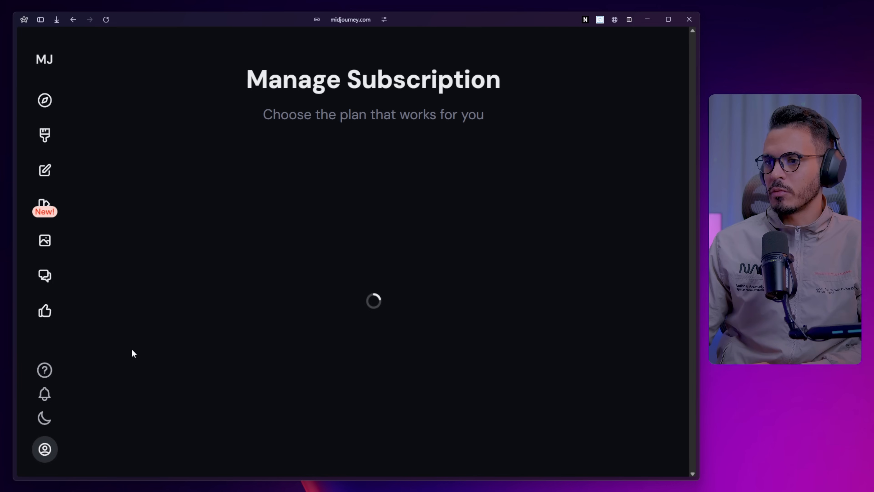
pyautogui.moveTo(503, 88)
pyautogui.mouseDown()
pyautogui.moveTo(349, 84)
pyautogui.moveTo(503, 85)
pyautogui.mouseUp()
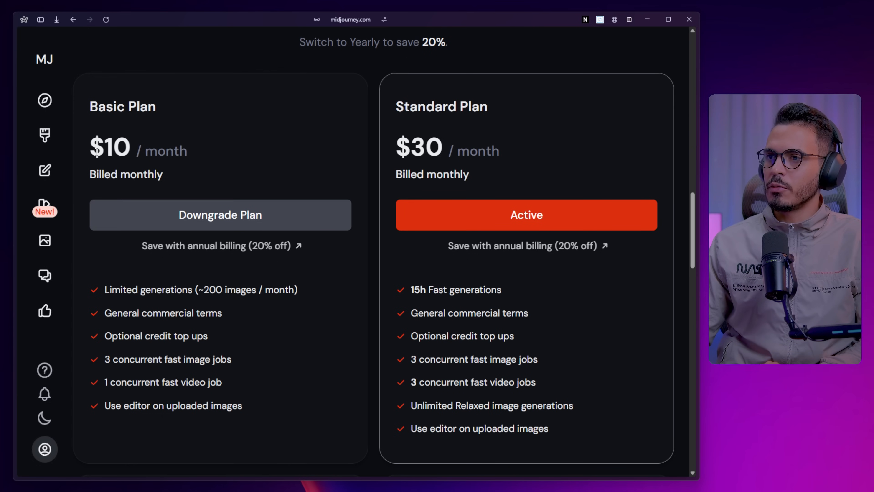
pyautogui.moveTo(97, 152); pyautogui.dragTo(122, 150)
pyautogui.click(128, 151)
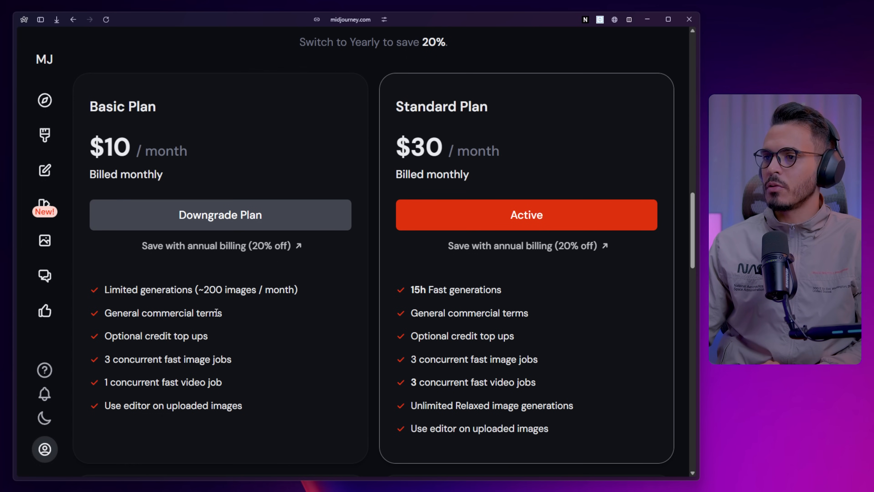
pyautogui.moveTo(206, 292)
pyautogui.mouseDown()
pyautogui.moveTo(226, 290)
pyautogui.moveTo(210, 287)
pyautogui.mouseUp()
pyautogui.click(259, 287)
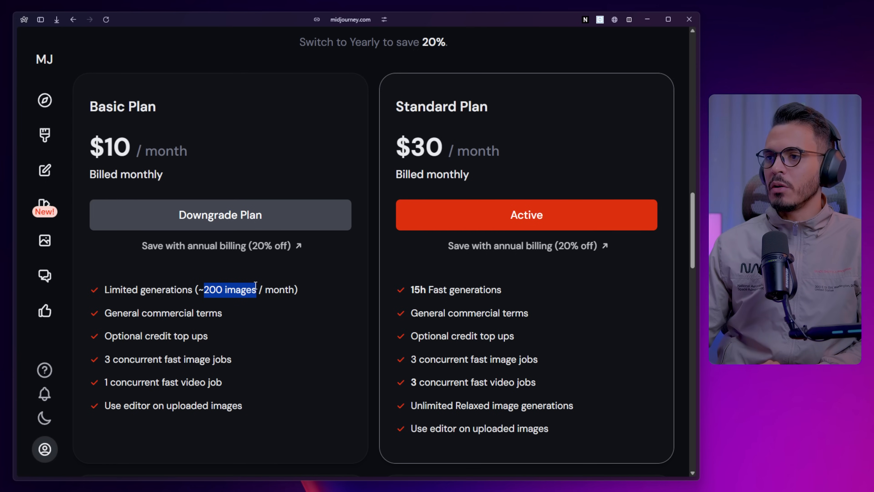
pyautogui.click(254, 295)
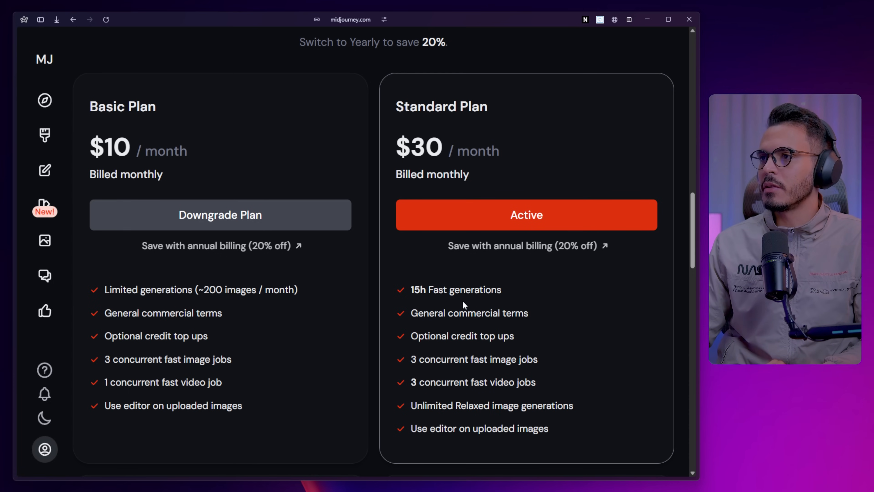
# Step: Examine the Standard plan's fast generation allowance and compare it with the Pro and Mega plans' prices and features
pyautogui.moveTo(411, 290); pyautogui.dragTo(421, 292)
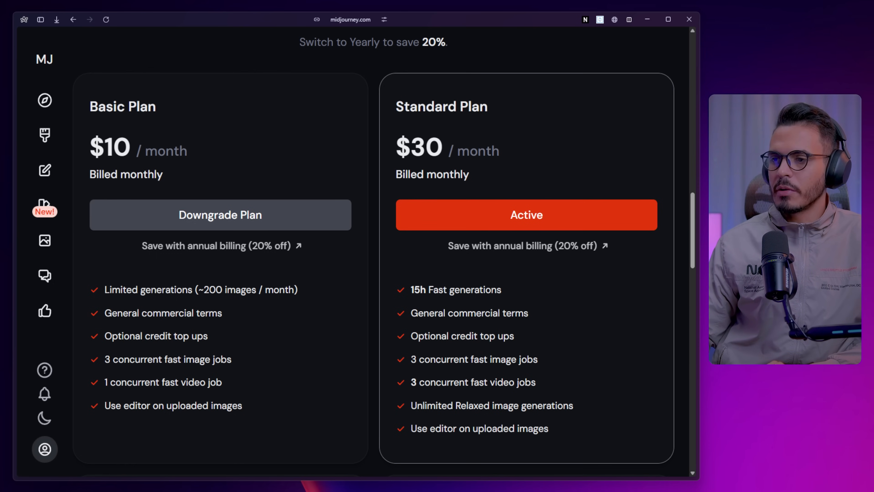
pyautogui.moveTo(426, 290); pyautogui.dragTo(419, 291)
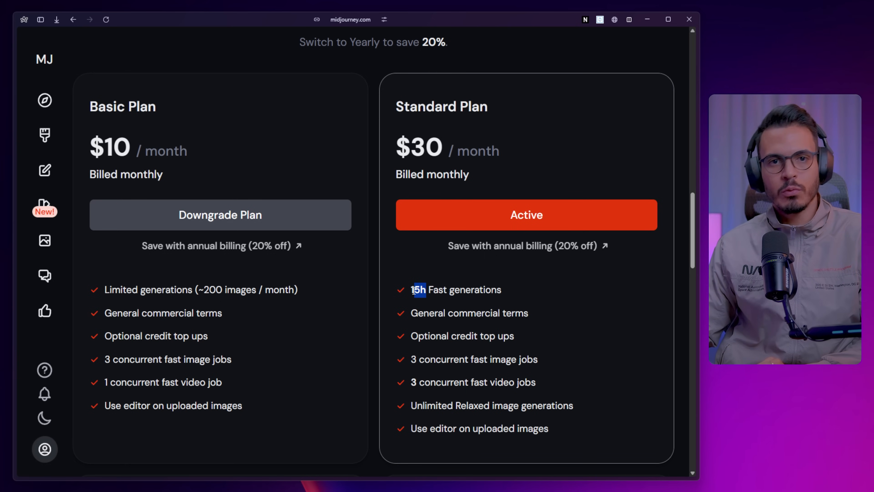
pyautogui.click(413, 290)
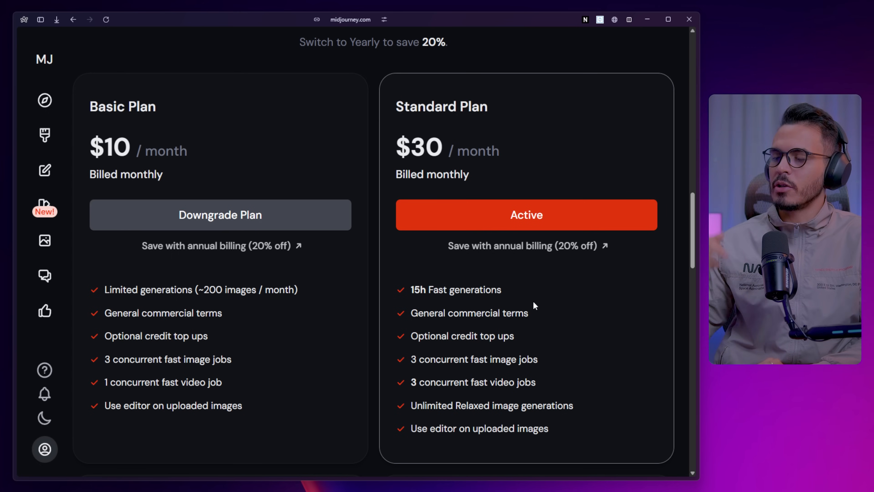
pyautogui.scroll(-10, 535, 306)
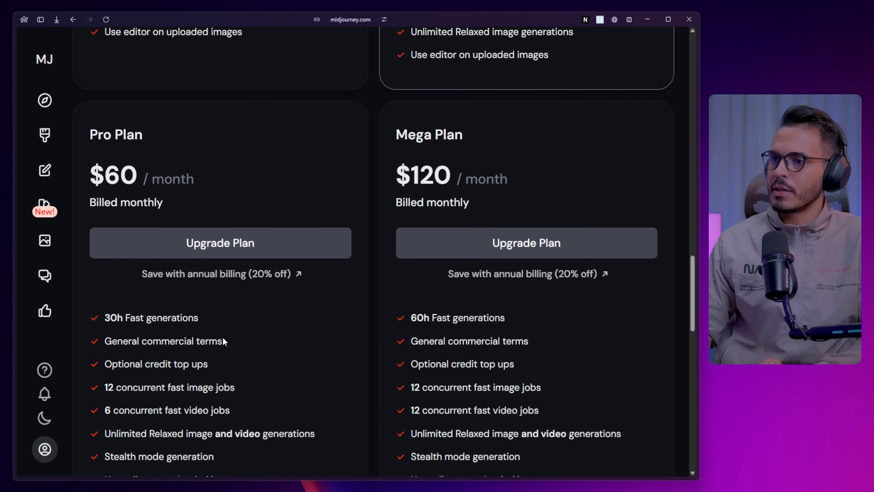
pyautogui.scroll(-2, 176, 360)
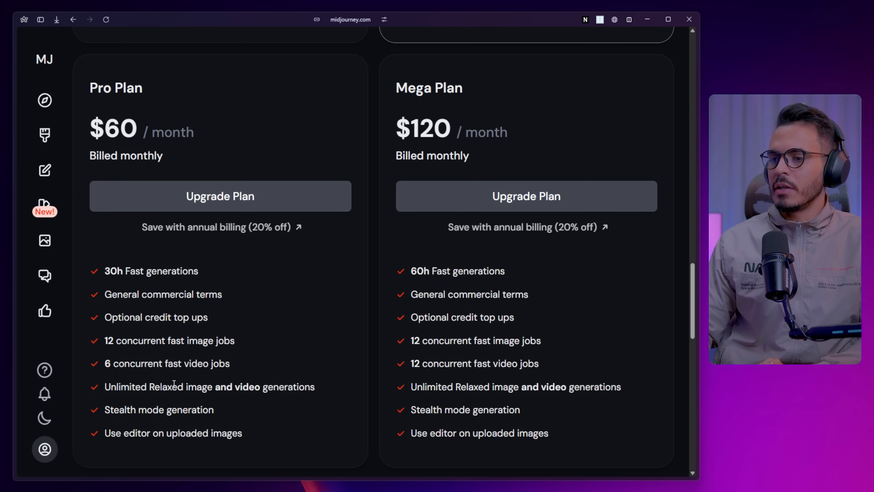
pyautogui.scroll(11, 161, 383)
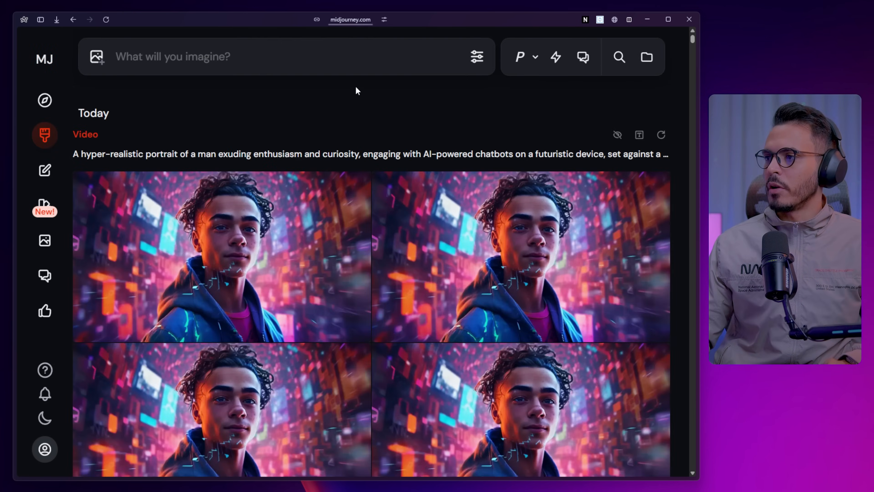
# Step: Open the generated portrait videos of the curly-haired man, review the Extend Video options and watch the variations, one of them enlarged
pyautogui.click(250, 206)
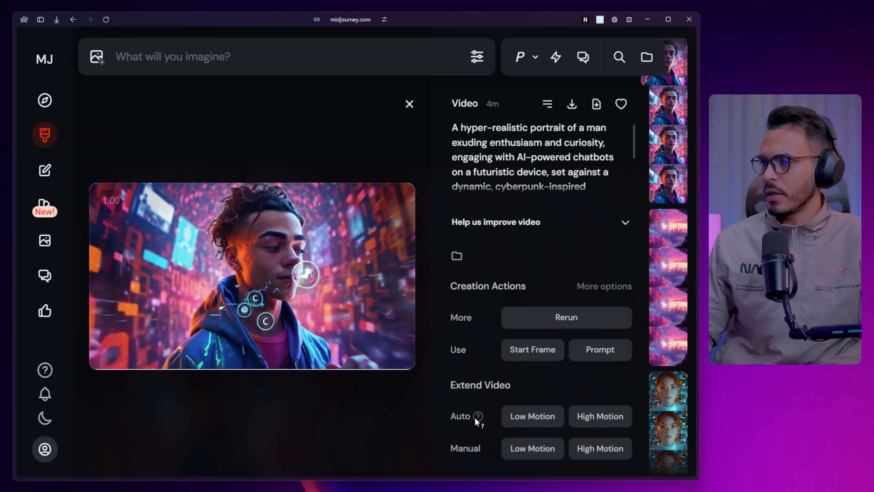
pyautogui.moveTo(512, 385); pyautogui.dragTo(471, 388)
pyautogui.click(472, 387)
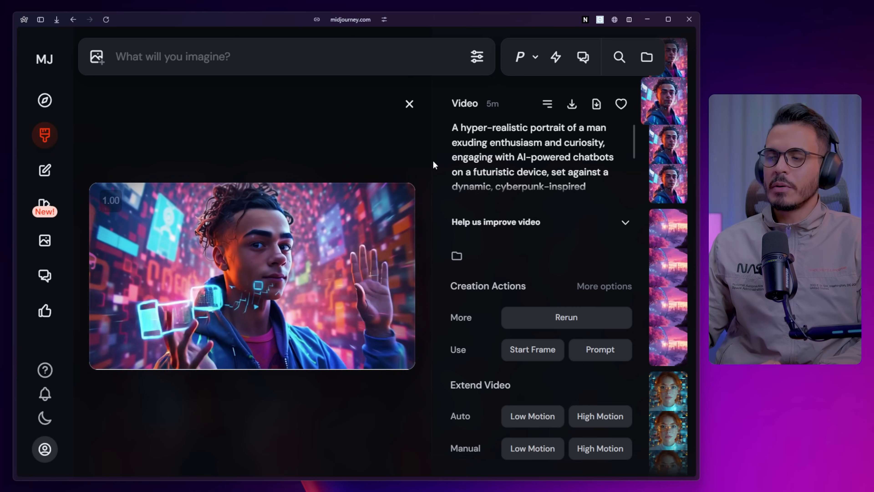
pyautogui.press('Down')
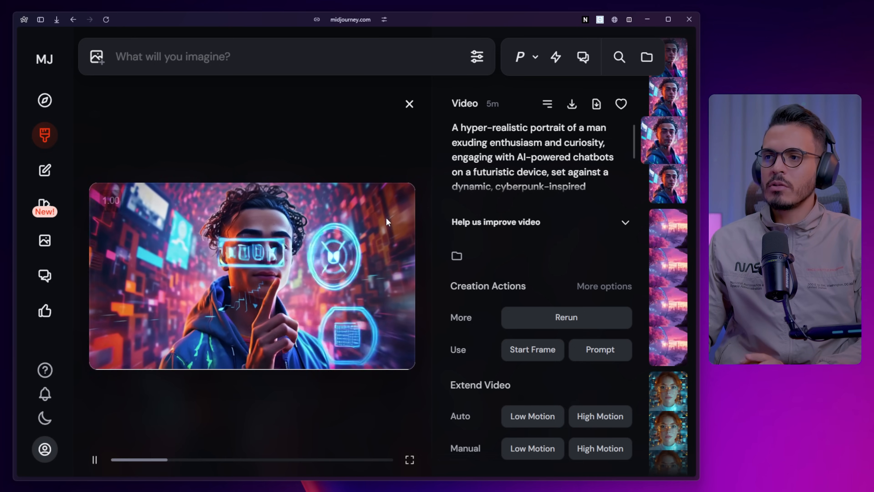
pyautogui.click(365, 254)
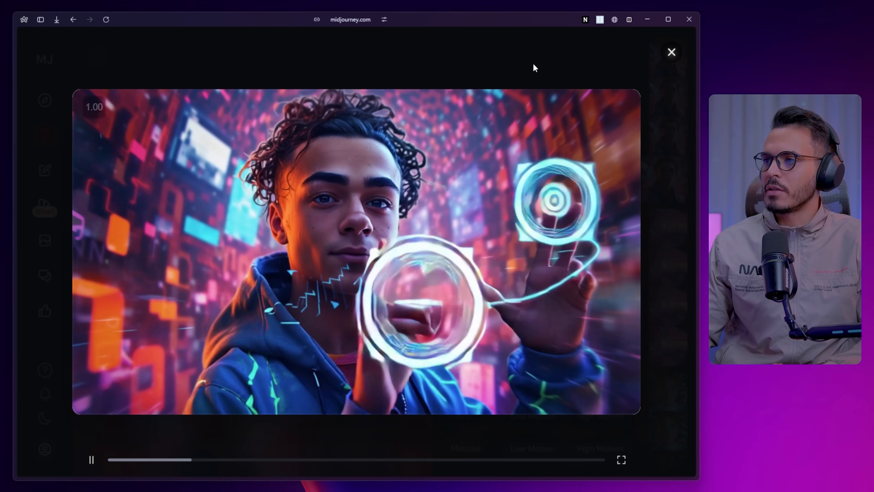
pyautogui.click(533, 65)
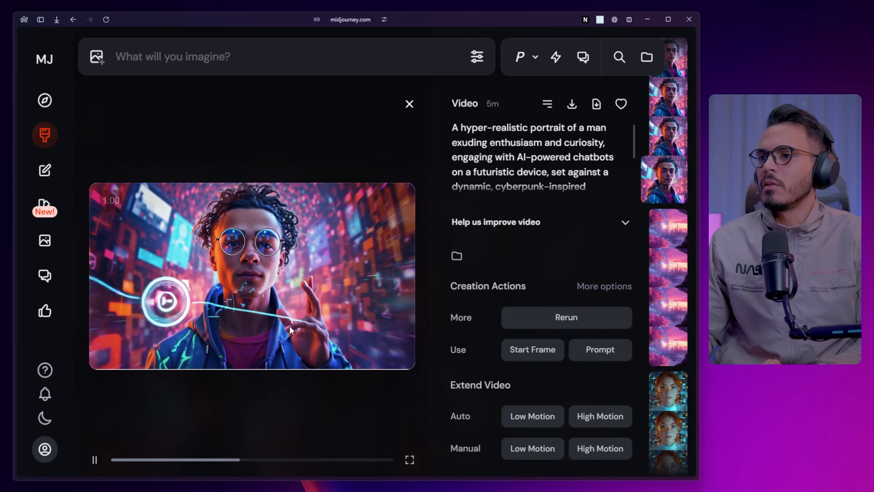
# Step: Pause the last portrait variation and view the videos of the ginger woman in VR glasses and the baby robot
pyautogui.click(95, 462)
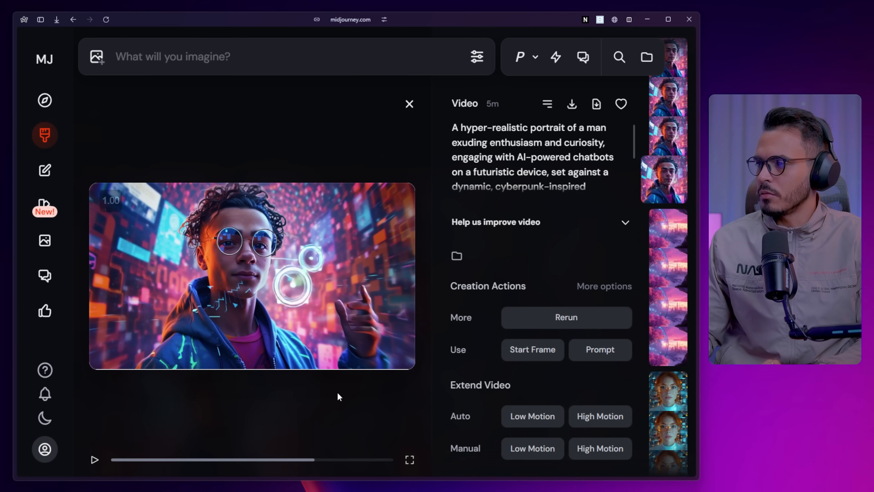
pyautogui.click(669, 395)
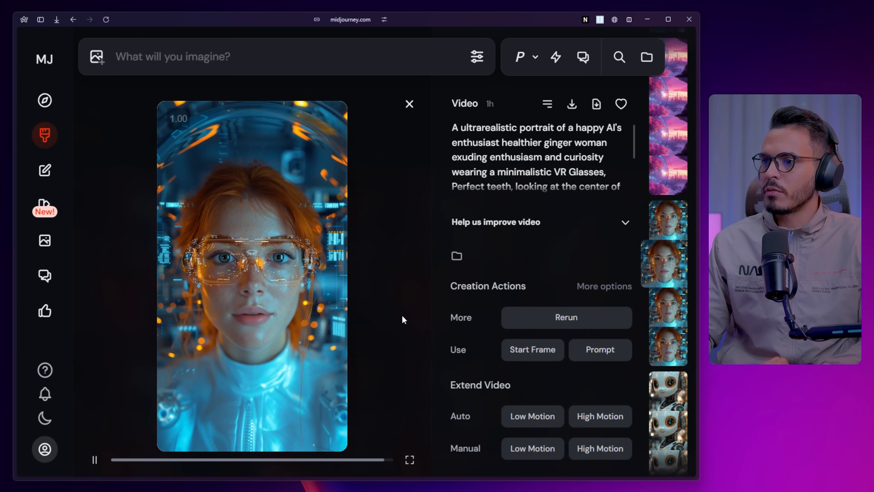
pyautogui.press('Down')
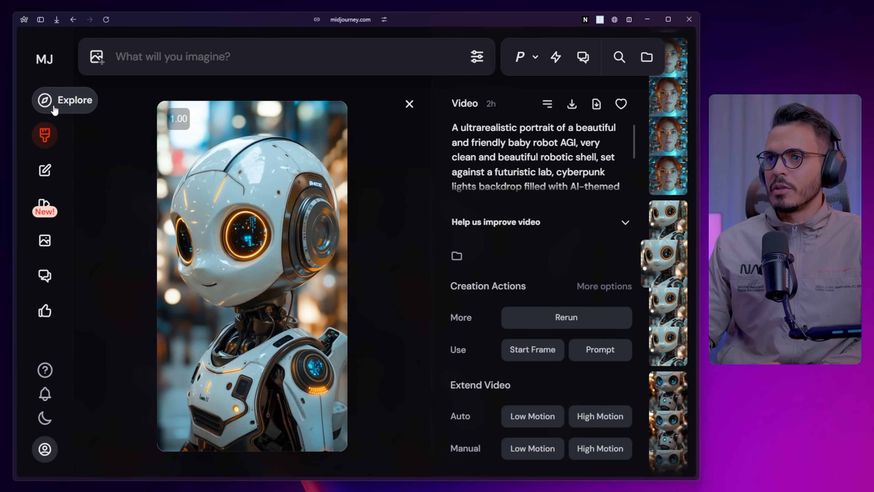
# Step: Open the Explore page and browse the day's top videos at a smaller page zoom
pyautogui.click(48, 101)
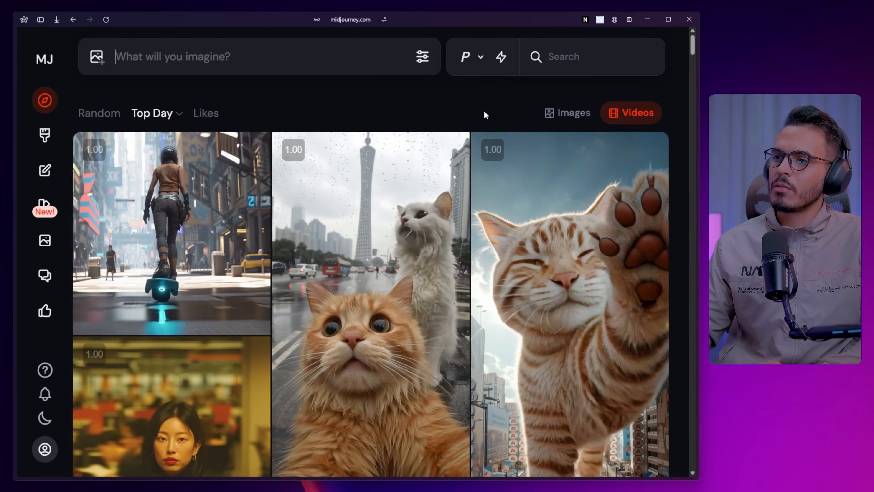
pyautogui.scroll(-3, 381, 154)
pyautogui.scroll(3, 381, 154)
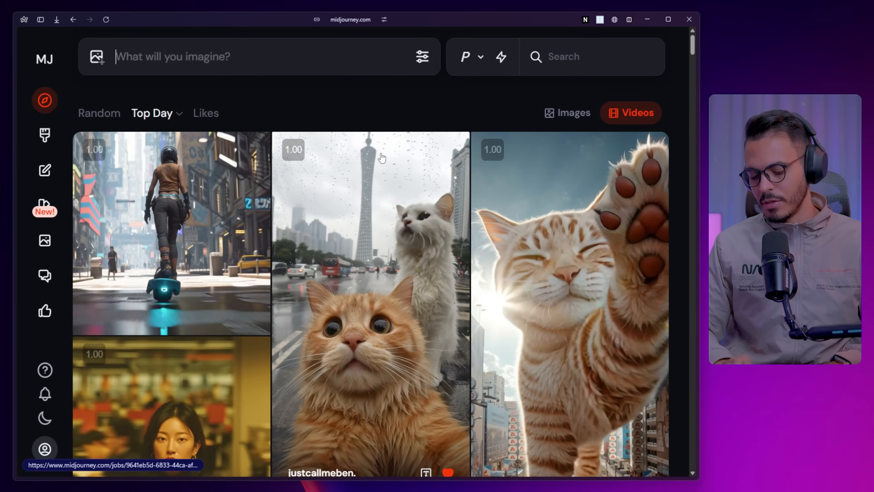
pyautogui.hotkey('ctrl', '-')
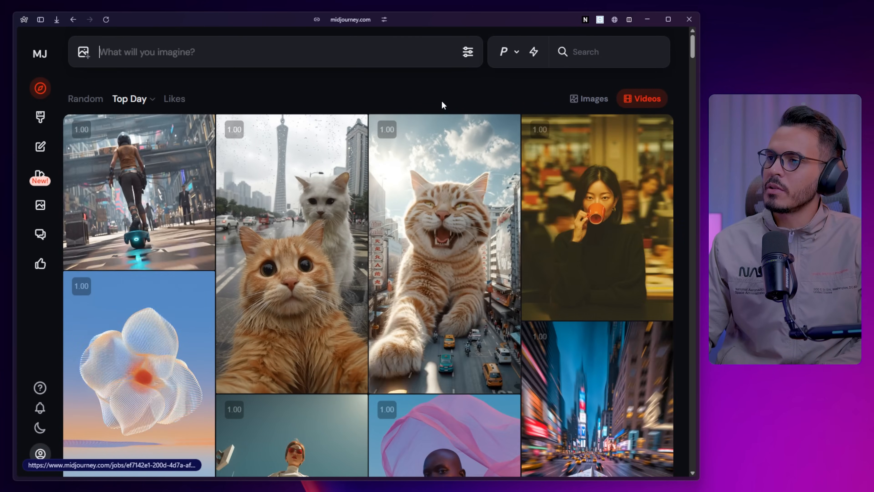
pyautogui.click(457, 63)
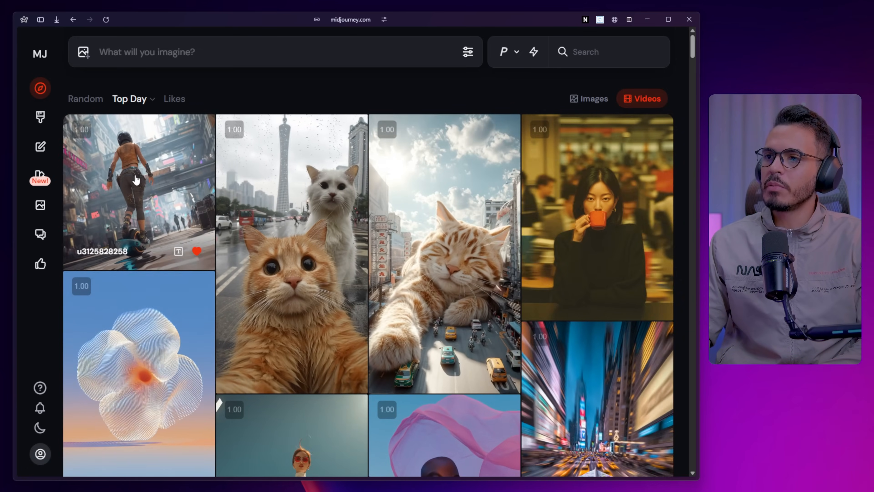
# Step: Open the video of the woman riding a onewheel through a cyberpunk city and load its start frame as video start
pyautogui.click(169, 238)
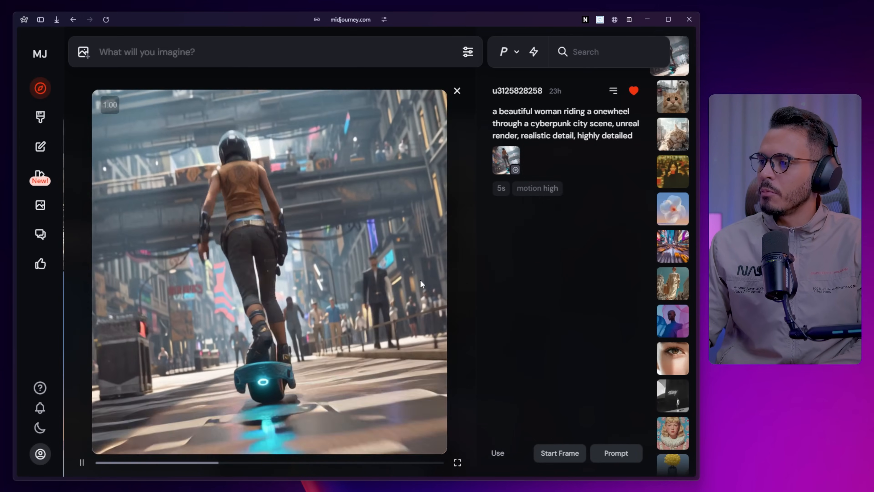
pyautogui.click(557, 454)
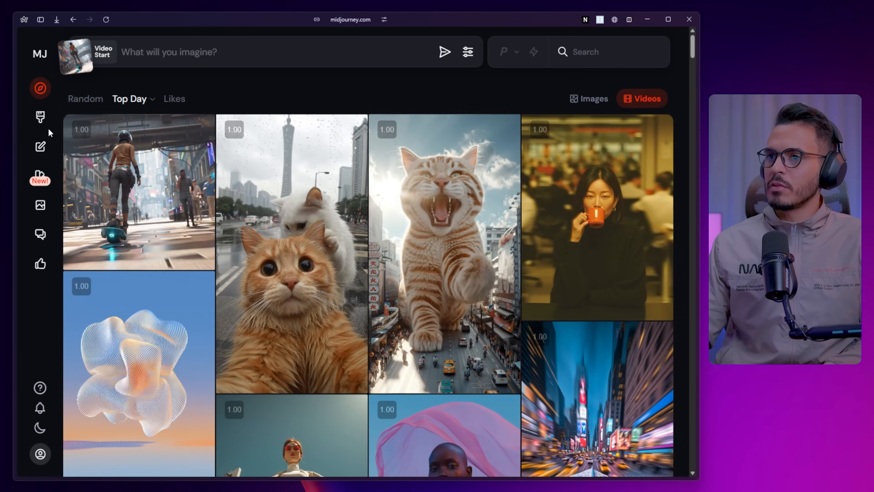
# Step: Return to the Create page and review the existing burning-heart video and the cyberpunk onewheel video variations
pyautogui.click(65, 118)
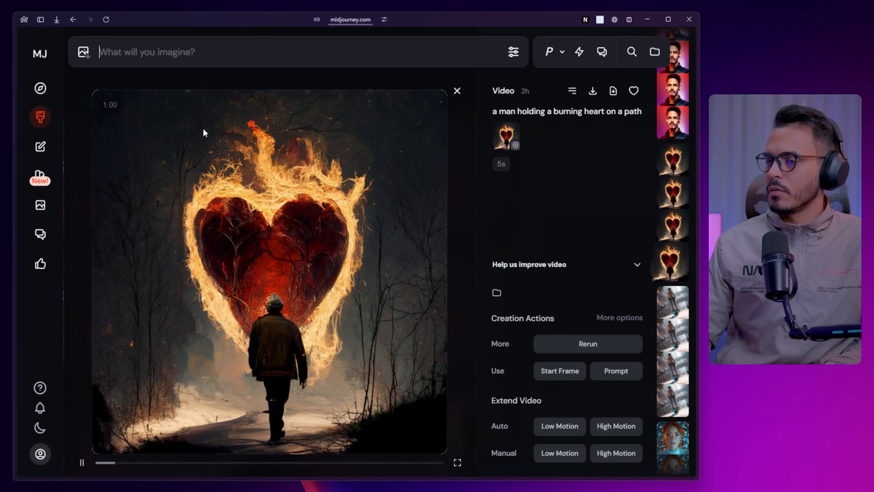
pyautogui.click(458, 91)
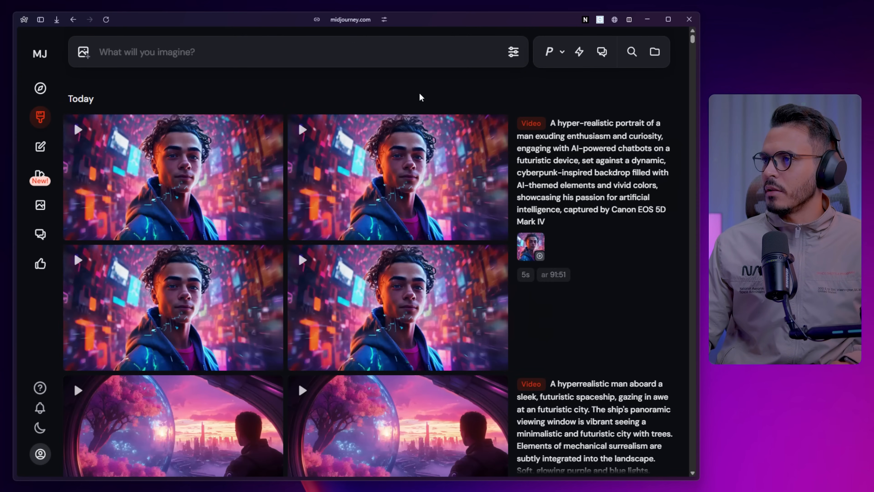
pyautogui.scroll(-15, 317, 191)
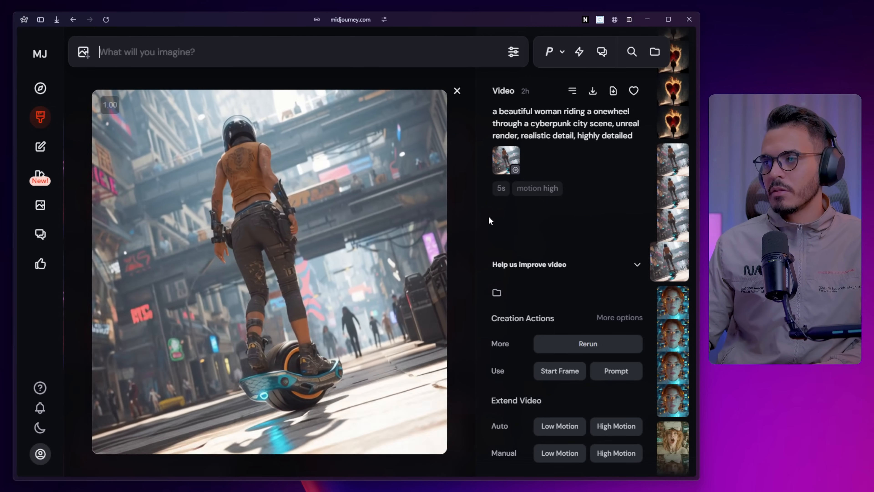
pyautogui.hotkey('ctrl', 'v')
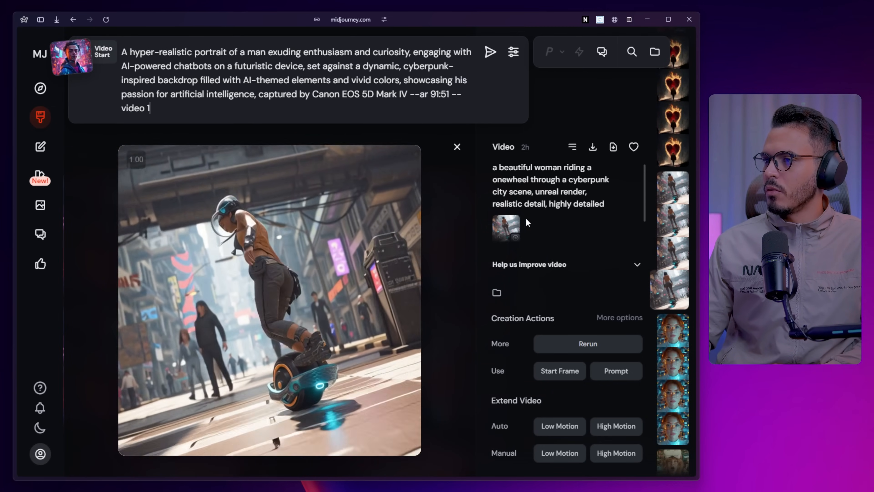
pyautogui.press('Down')
pyautogui.click(676, 253)
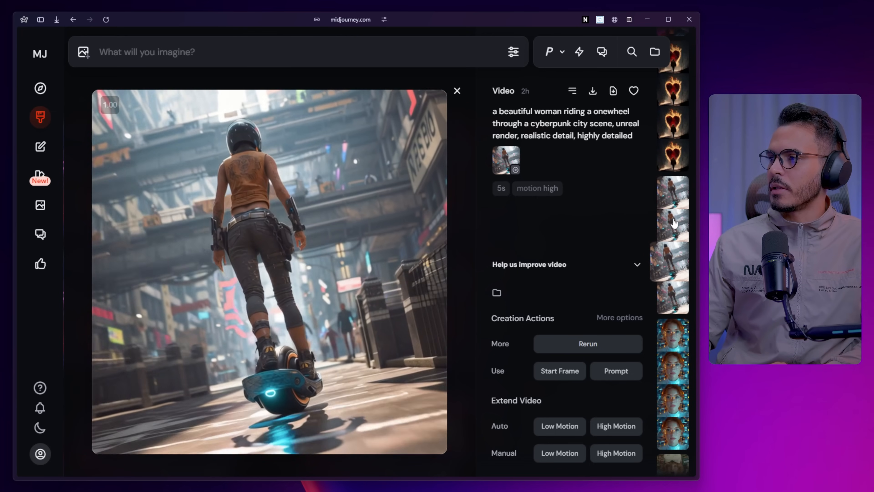
pyautogui.press('Escape')
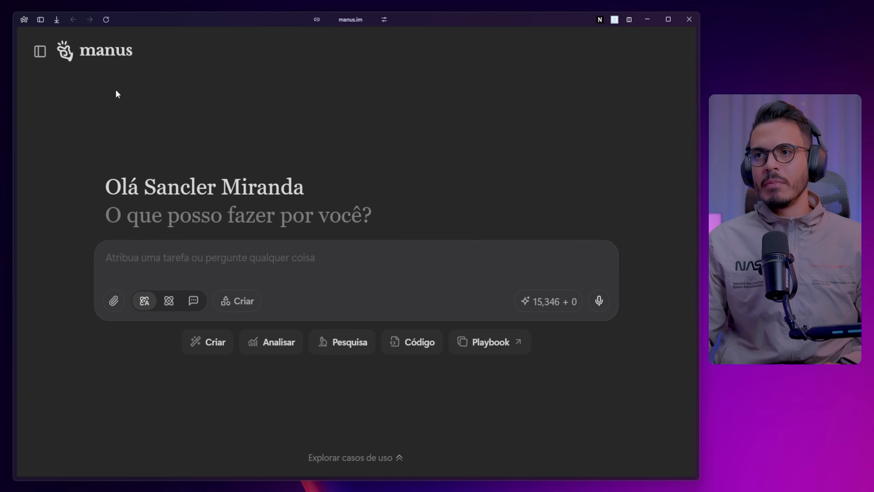
# Step: Write a prompt requesting the last 24 hours' AI news, organized in PT-BR categories, with structured reports and a website published daily at 10:45
pyautogui.click(192, 305)
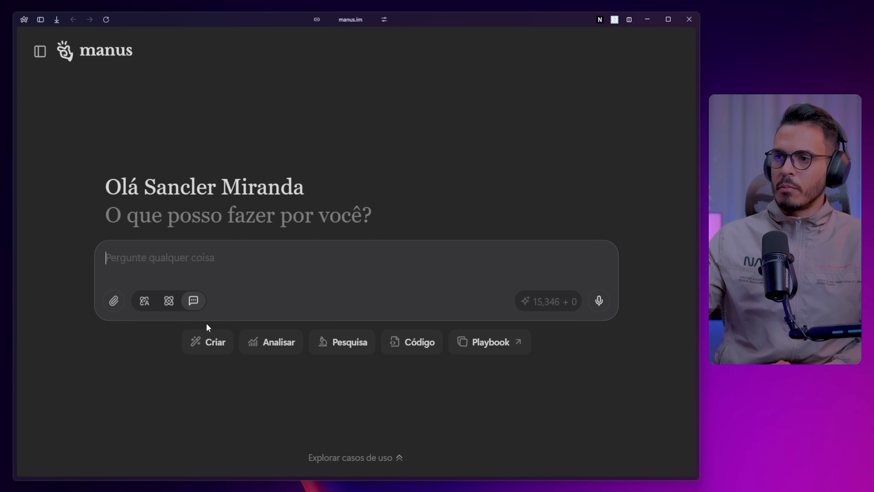
pyautogui.moveTo(194, 302)
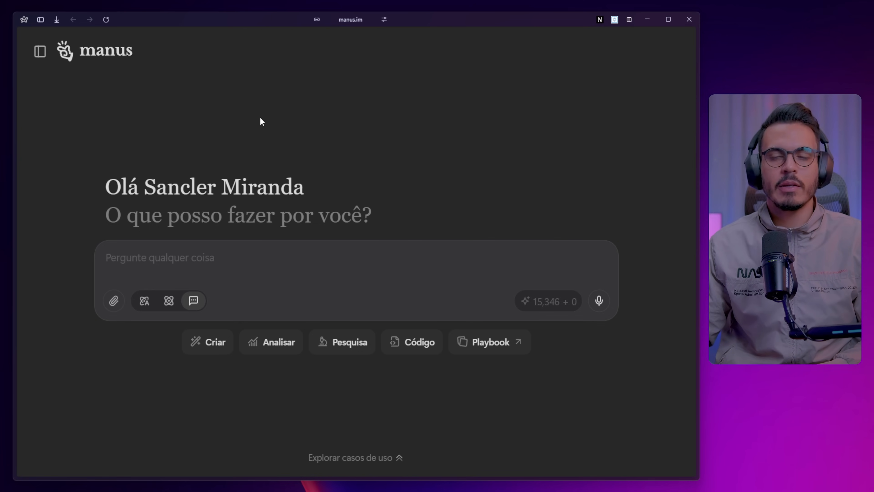
pyautogui.write('- Reúna as principais notícias relacionadas a inteligência artificial das últimas 24 horas - Organize as informações em categorias claras, em português do Brasil, PT-BR. - Gerar relatórios bem estruturados - Faça um site com o conteúdo e coloque no ar, todos os dias às 10:45')
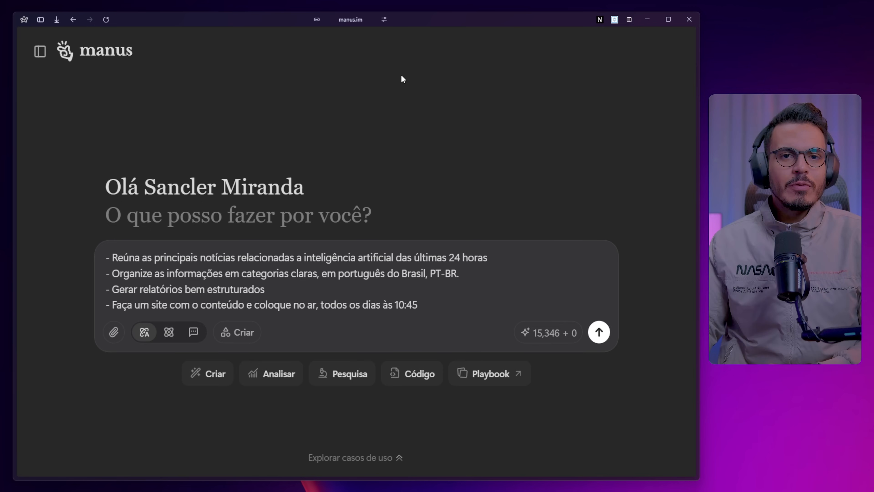
pyautogui.moveTo(30, 92)
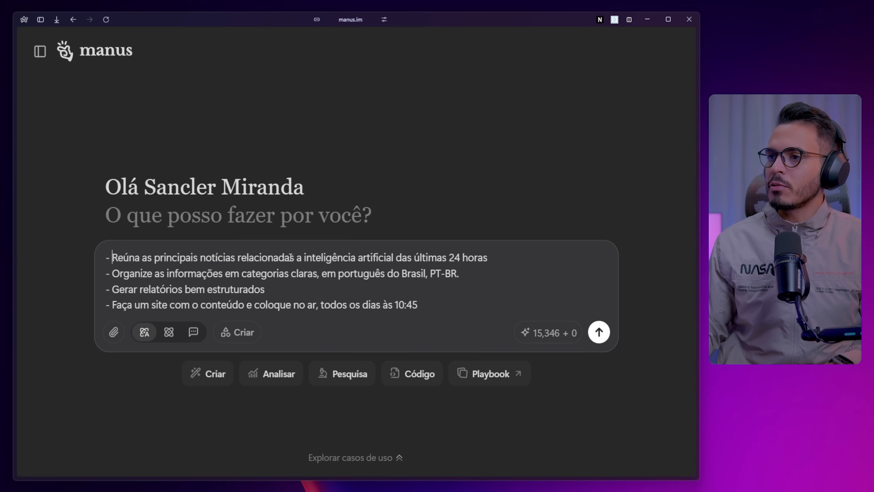
# Step: Review the prompt's lines on the news period, clear categories, structured reports and daily website publication
pyautogui.moveTo(343, 256); pyautogui.dragTo(471, 256)
pyautogui.moveTo(134, 274); pyautogui.dragTo(299, 276)
pyautogui.moveTo(125, 290); pyautogui.dragTo(242, 289)
pyautogui.click(175, 305)
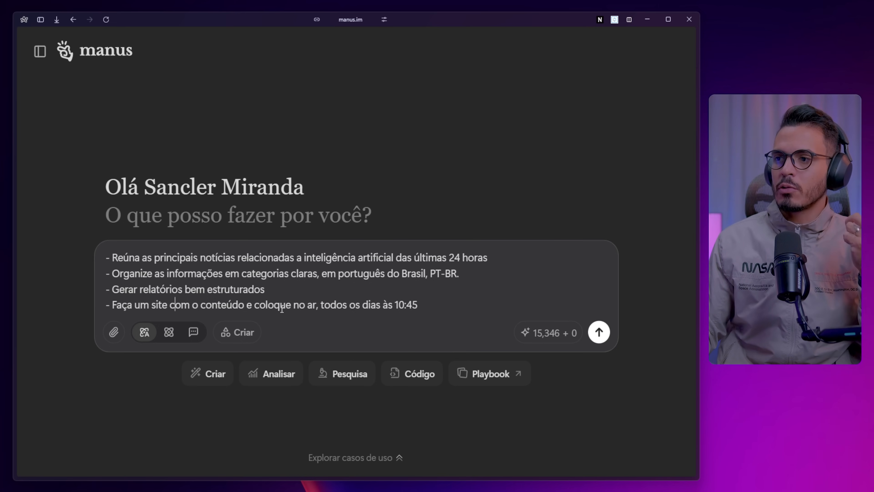
pyautogui.moveTo(285, 305); pyautogui.dragTo(427, 298)
pyautogui.click(427, 299)
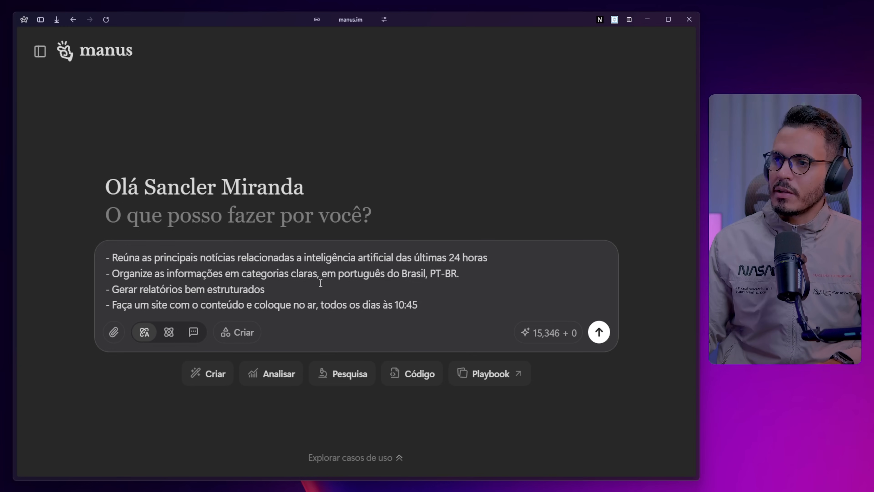
# Step: Add "Crie a seguinte tarefa agendada:" as the opening line above the prompt's bullet list
pyautogui.write('Crie a seguinte tarefa agendada:')
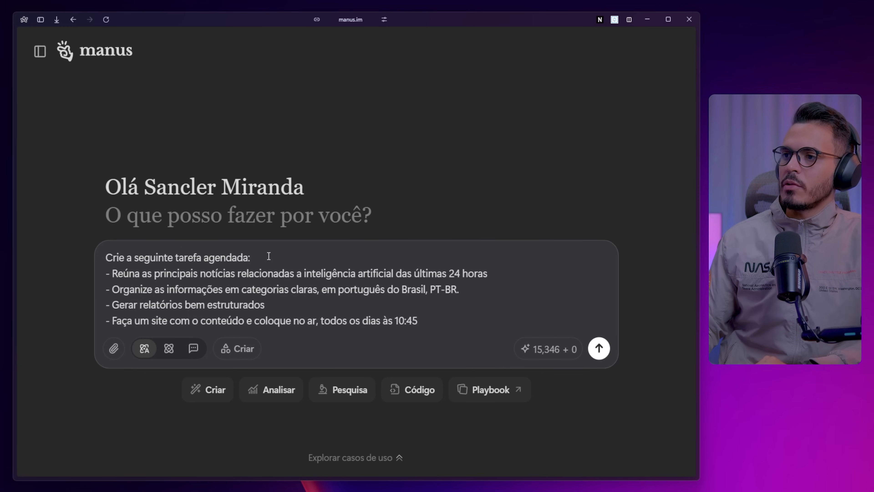
pyautogui.moveTo(269, 255); pyautogui.dragTo(125, 247)
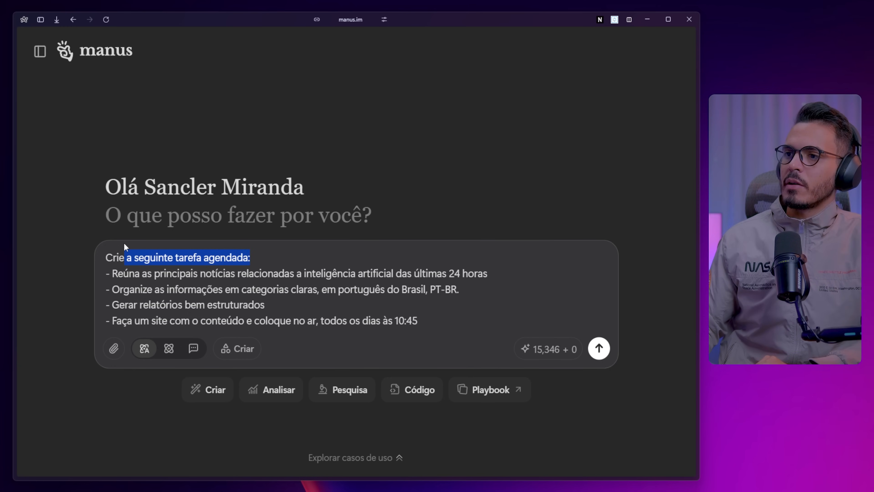
pyautogui.click(254, 269)
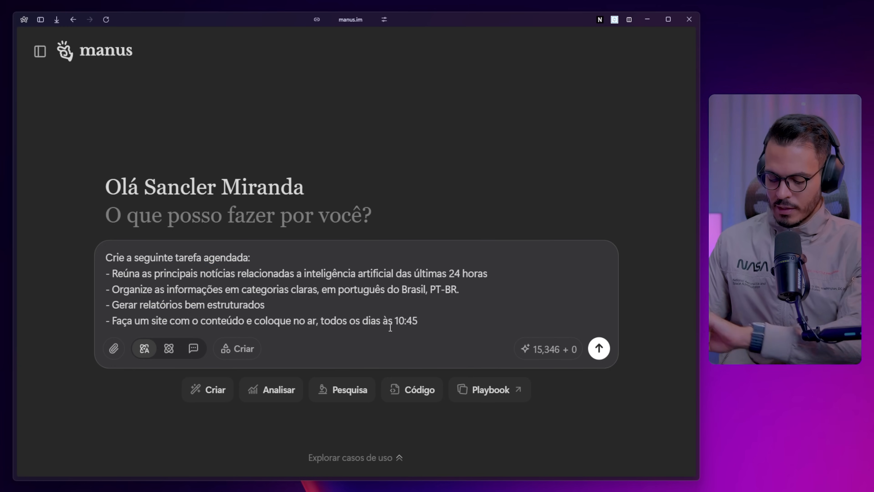
# Step: Submit the scheduled-task prompt and open the resulting daily AI-news report task from the scheduled tasks
pyautogui.press('Return')
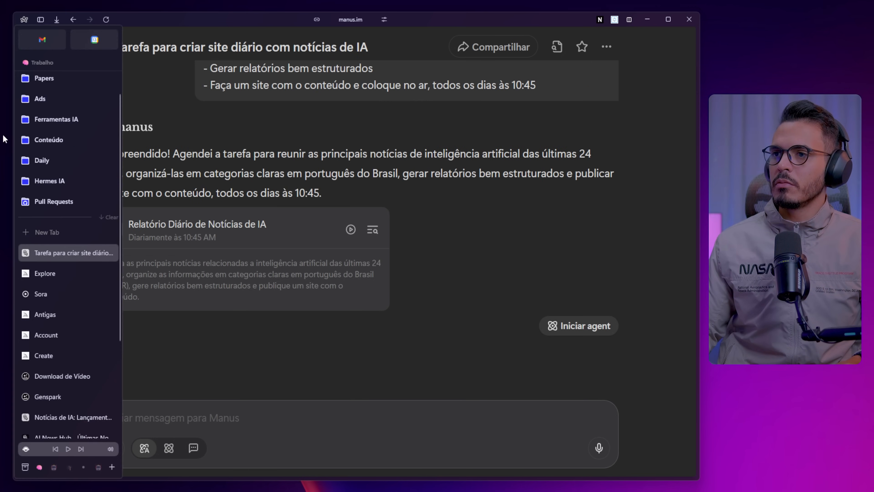
pyautogui.click(149, 118)
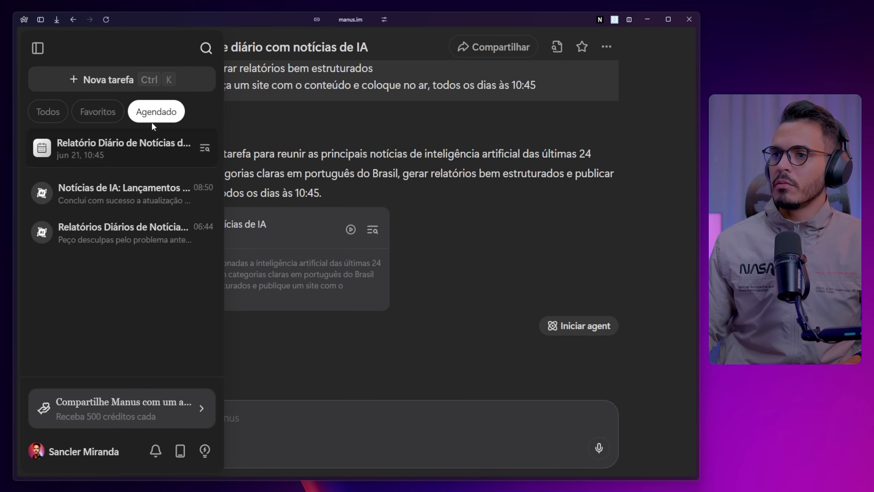
pyautogui.click(158, 143)
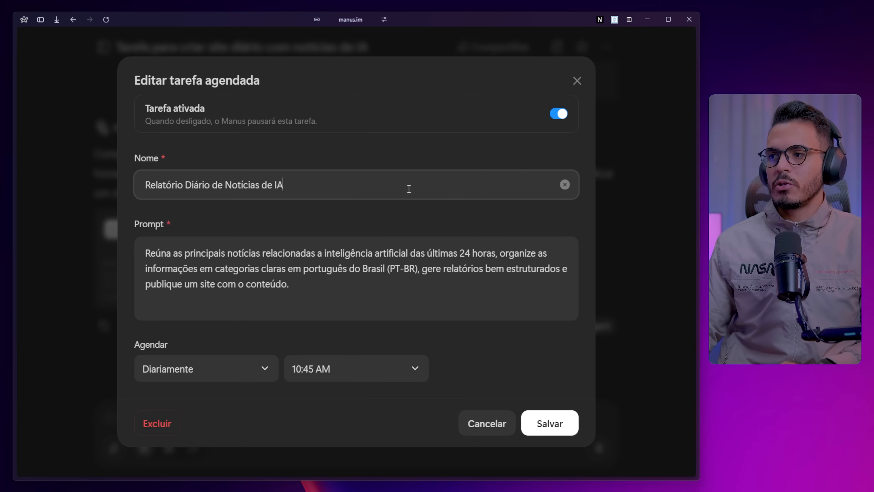
# Step: Review the scheduled task's prompt and recurrence options, and leave the task editor without saving
pyautogui.click(303, 294)
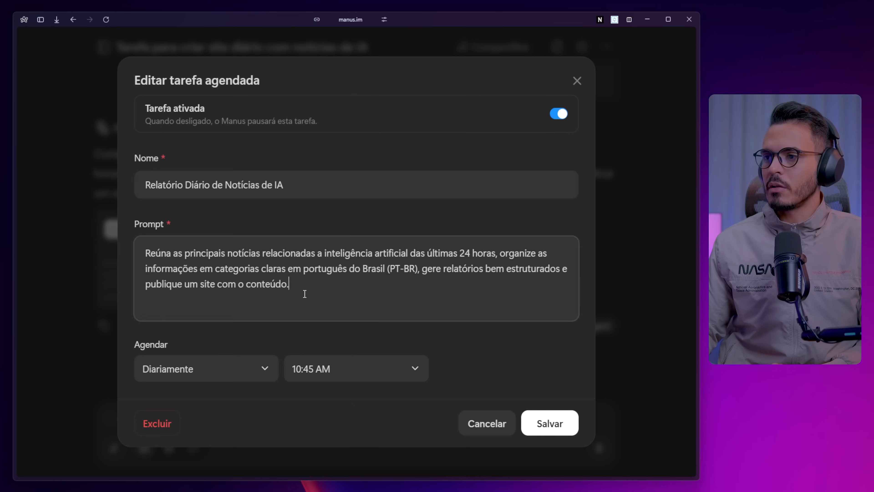
pyautogui.moveTo(311, 286); pyautogui.dragTo(140, 240)
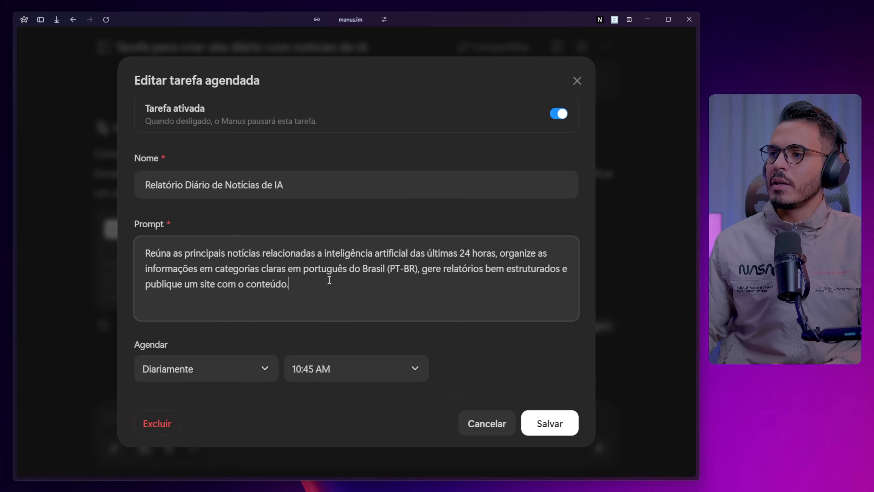
pyautogui.click(219, 250)
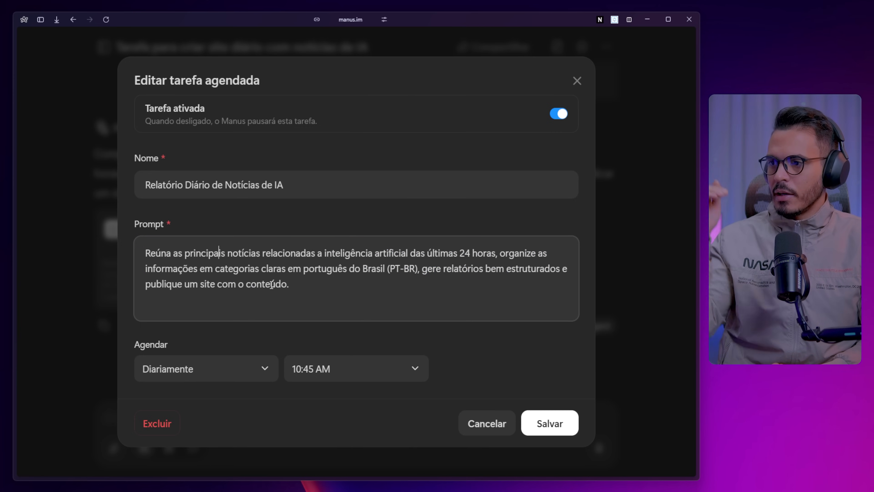
pyautogui.moveTo(339, 295); pyautogui.dragTo(154, 259)
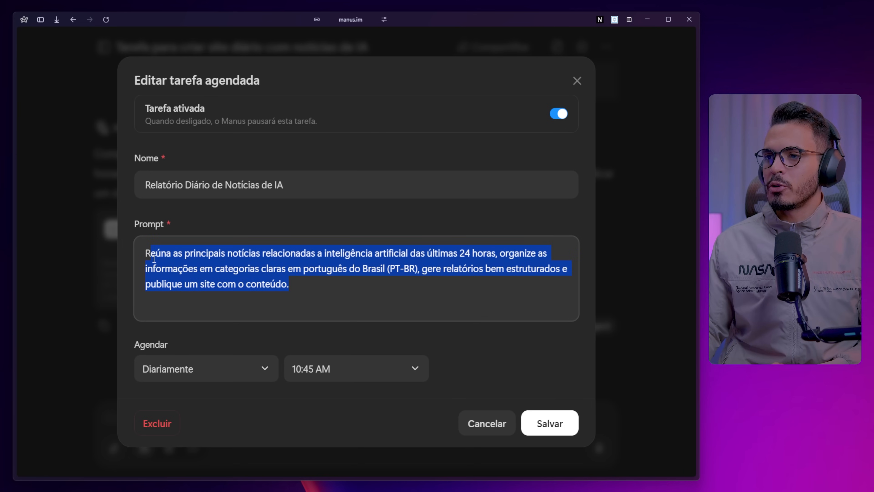
pyautogui.click(183, 378)
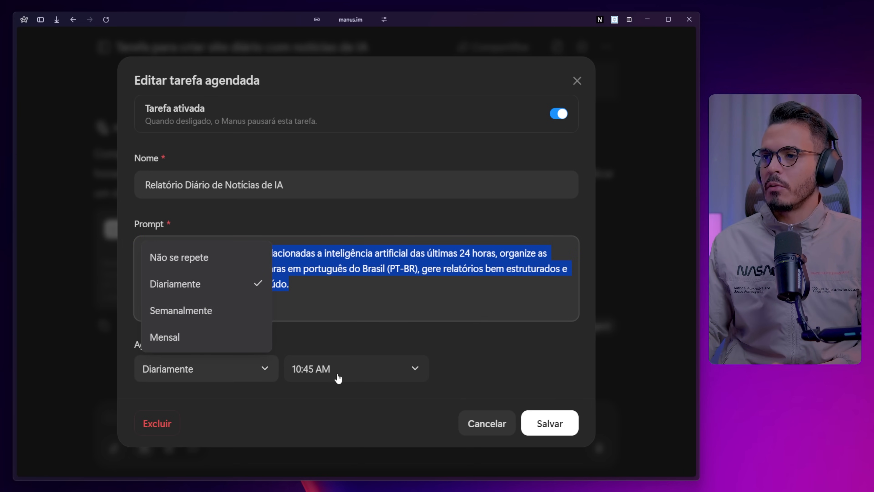
pyautogui.click(486, 423)
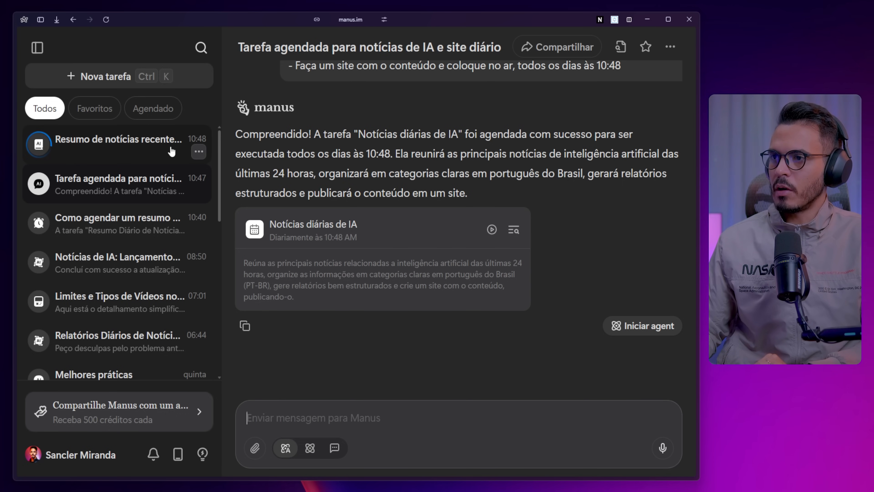
# Step: Open the newest news-summary task, then filter the AI News Hub site by Chatbots, Novas Funções, Aplicações de IA, Infraestrutura de IA and Todas
pyautogui.click(72, 155)
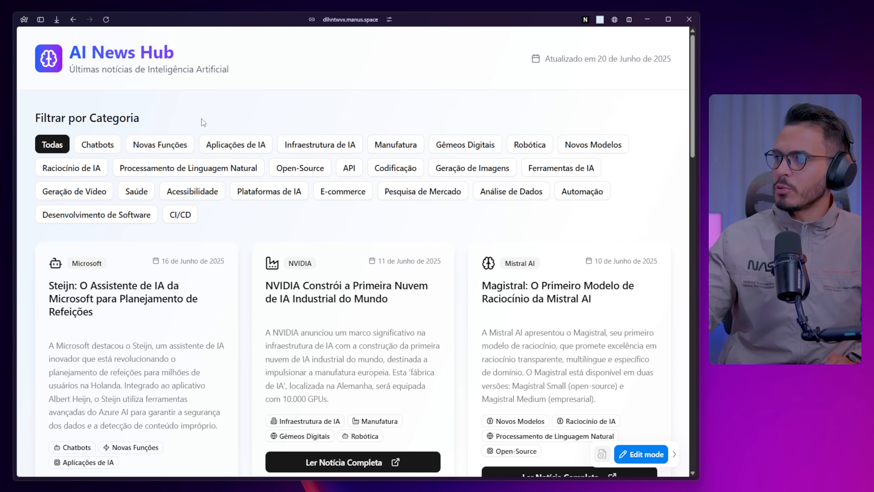
pyautogui.click(102, 142)
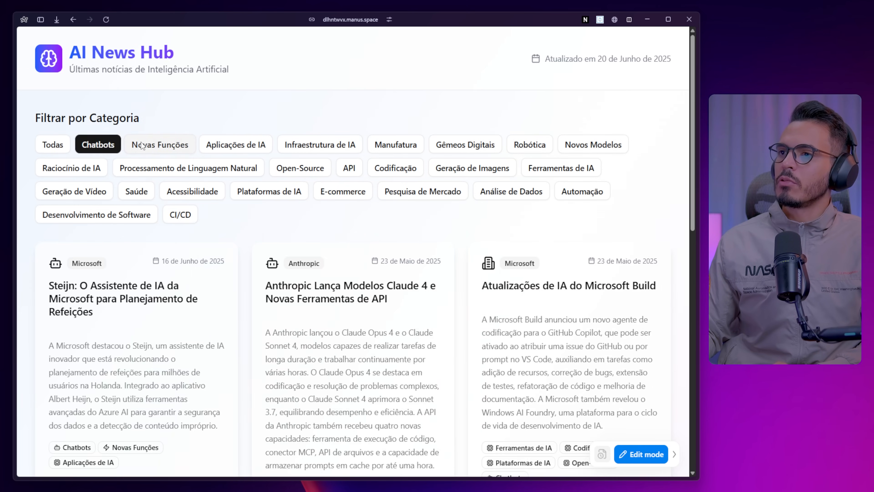
pyautogui.click(160, 145)
pyautogui.click(236, 144)
pyautogui.click(321, 147)
pyautogui.click(55, 145)
# Step: Browse the AI News Hub cards and read the full source article on Microsoft's Steijn meal-planning assistant
pyautogui.scroll(-6, 200, 238)
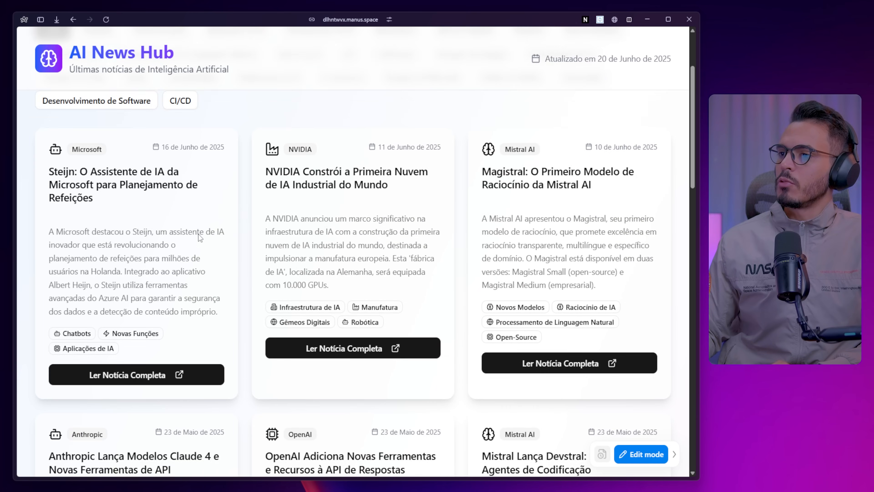
pyautogui.scroll(-3, 202, 234)
pyautogui.scroll(8, 172, 238)
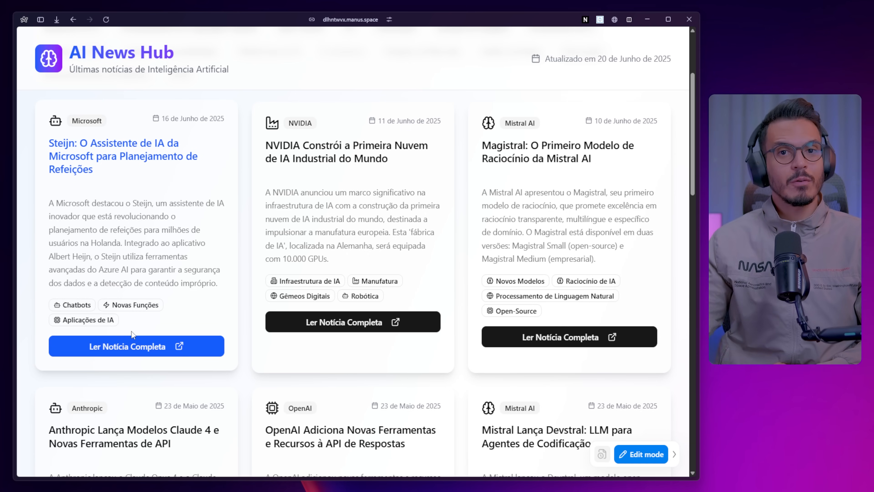
pyautogui.click(148, 351)
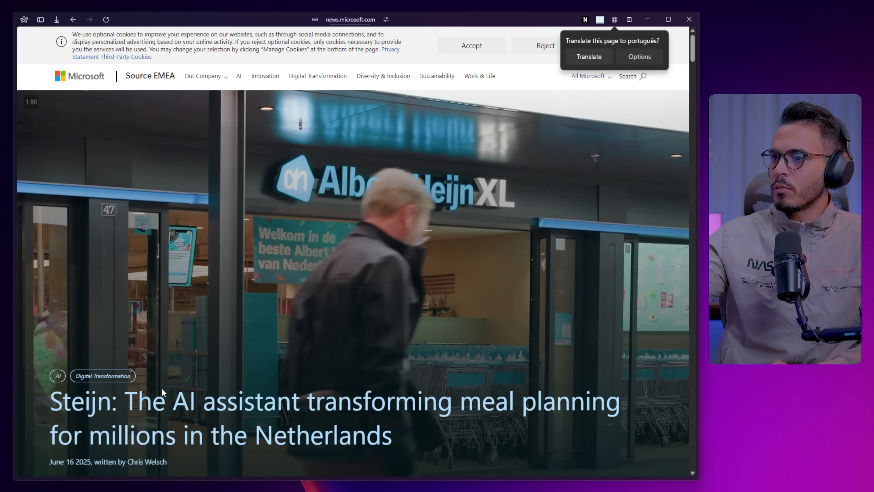
pyautogui.scroll(-10, 387, 275)
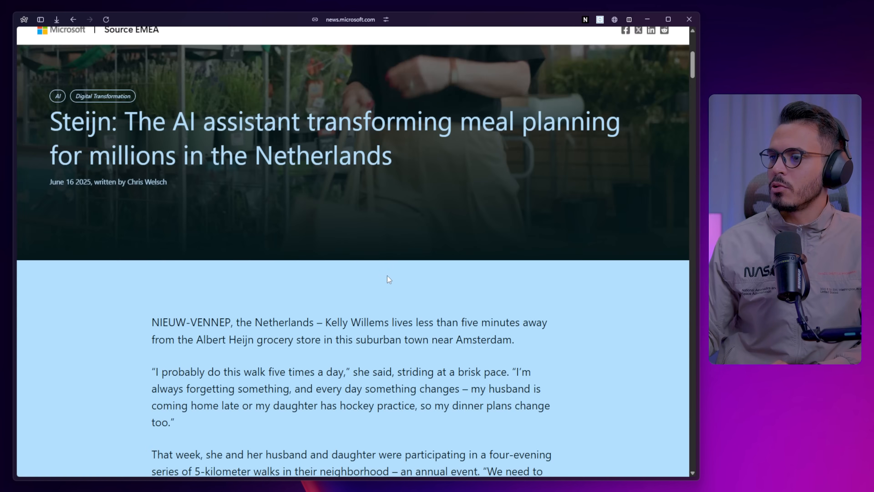
pyautogui.scroll(-18, 387, 276)
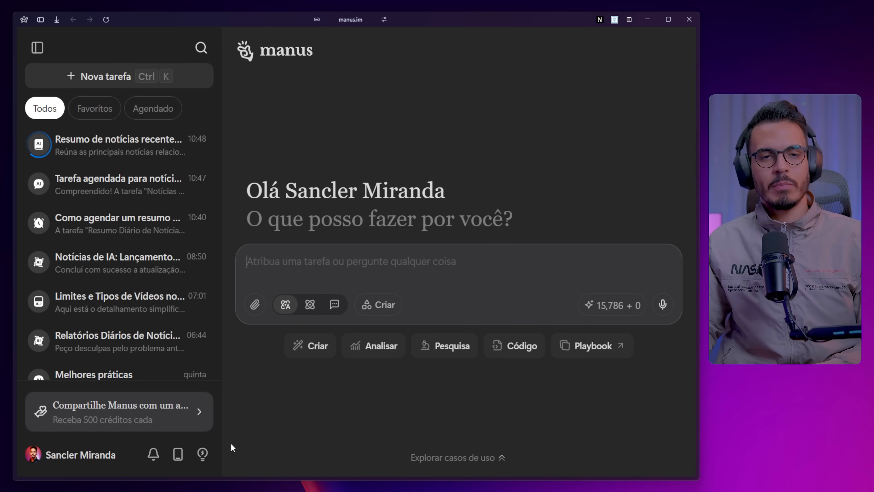
# Step: Switch from Manus's app download option to Microsoft Store, search for "manus" and open the official Manus app
pyautogui.click(178, 454)
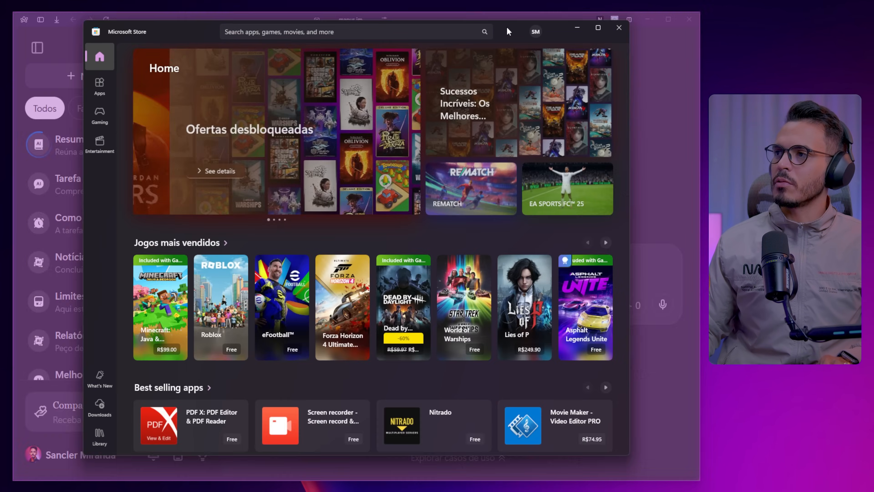
pyautogui.doubleClick(507, 28)
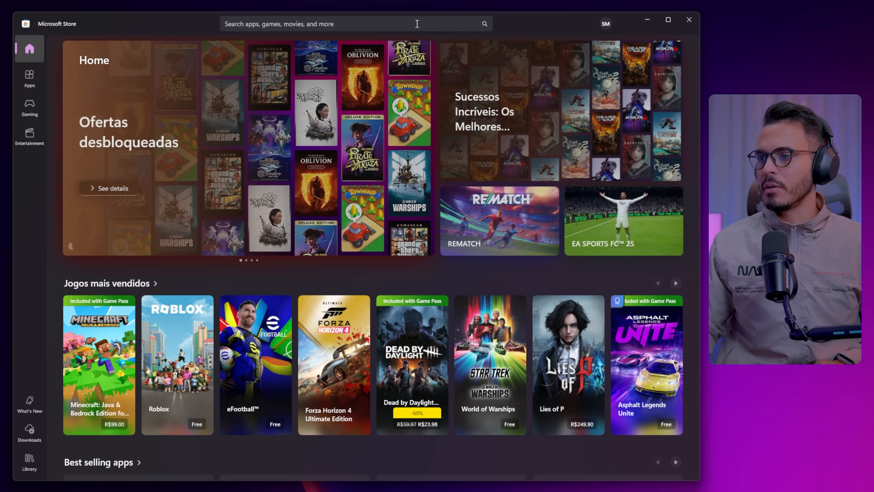
pyautogui.click(417, 24)
pyautogui.write('manus')
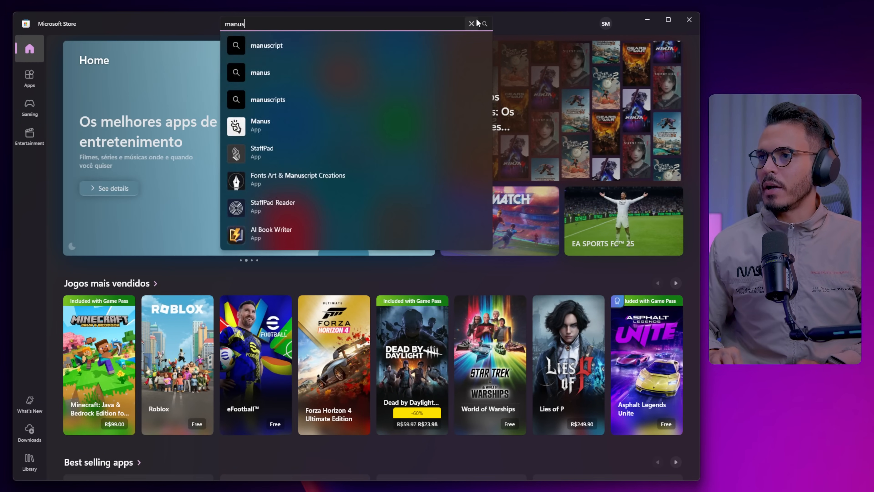
pyautogui.press('Return')
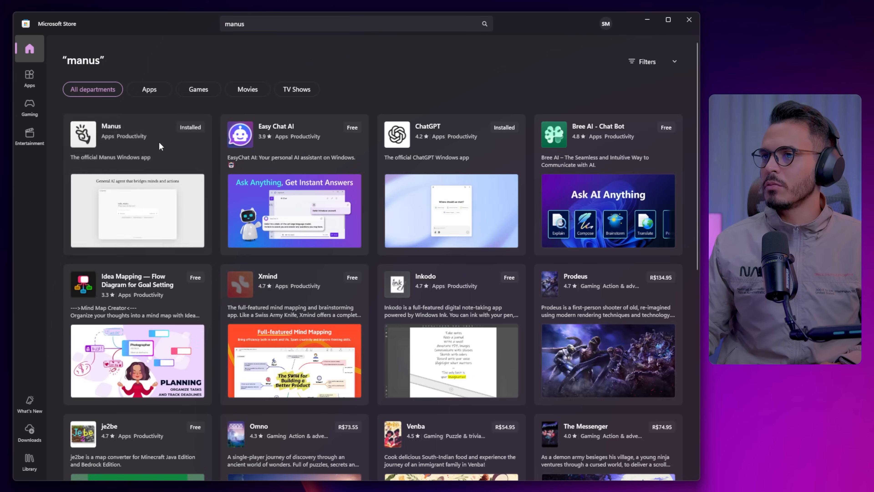
pyautogui.click(116, 133)
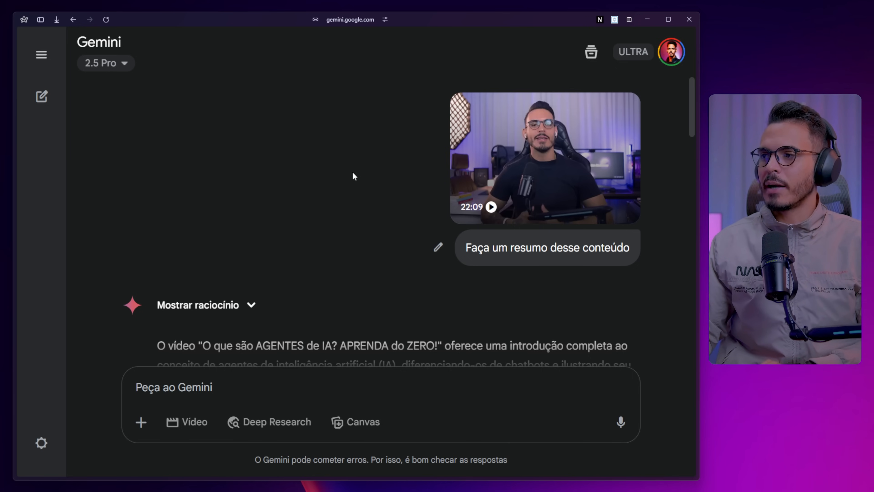
# Step: Switch to Gemini, view the start of the video-summary chat and check the options for attaching files
pyautogui.scroll(-1, 353, 173)
pyautogui.scroll(-1, 352, 176)
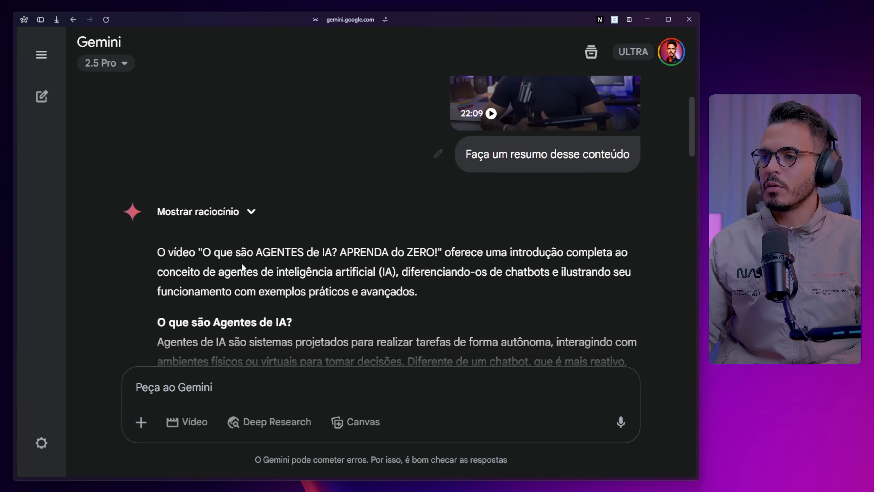
pyautogui.click(140, 428)
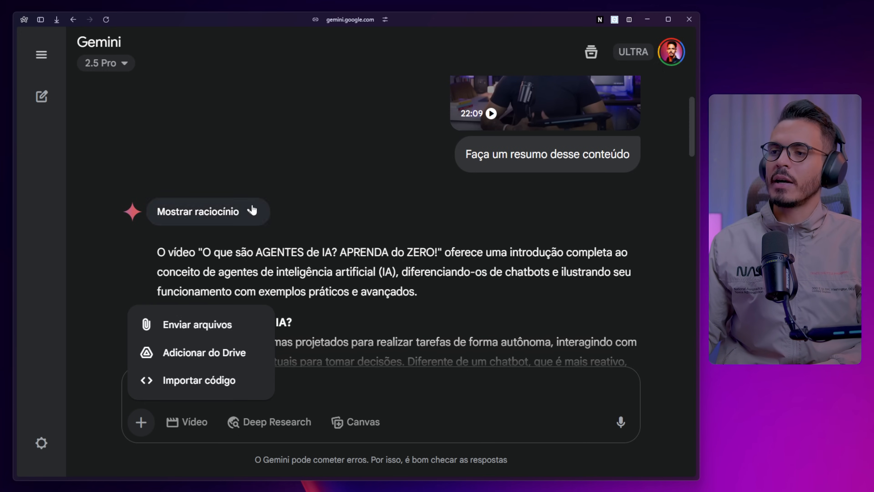
pyautogui.click(272, 168)
pyautogui.scroll(2, 275, 171)
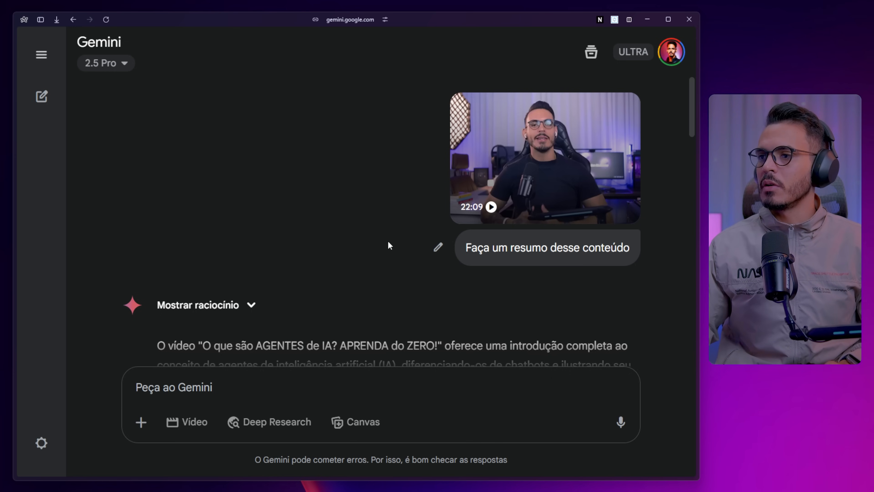
# Step: Examine Gemini's video summary from its introduction through the definition and types of AI agents
pyautogui.scroll(-3, 545, 170)
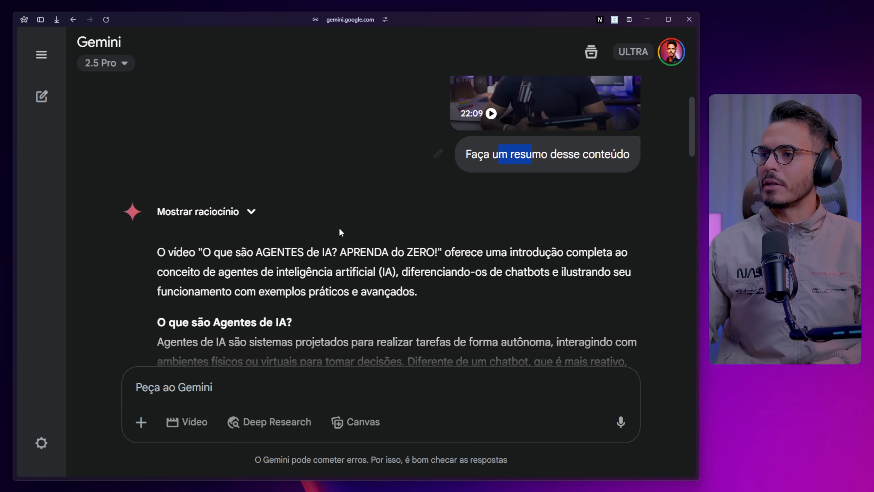
pyautogui.moveTo(203, 251); pyautogui.dragTo(331, 252)
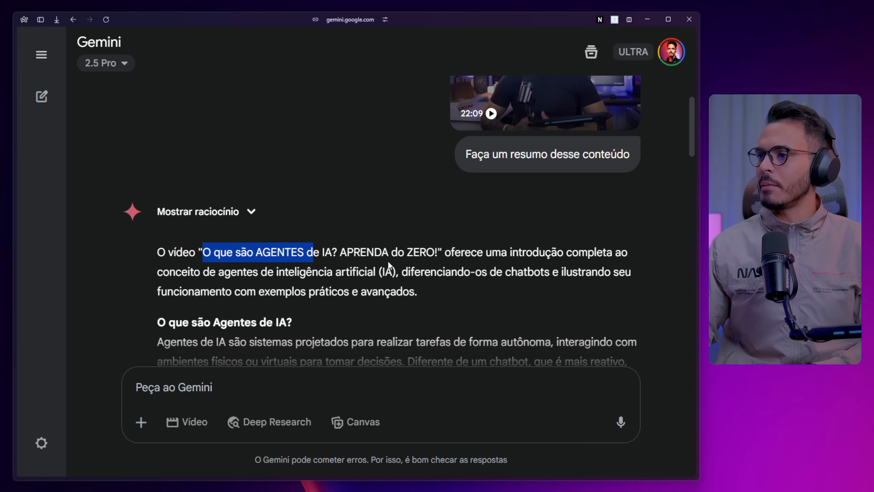
pyautogui.scroll(-3, 290, 243)
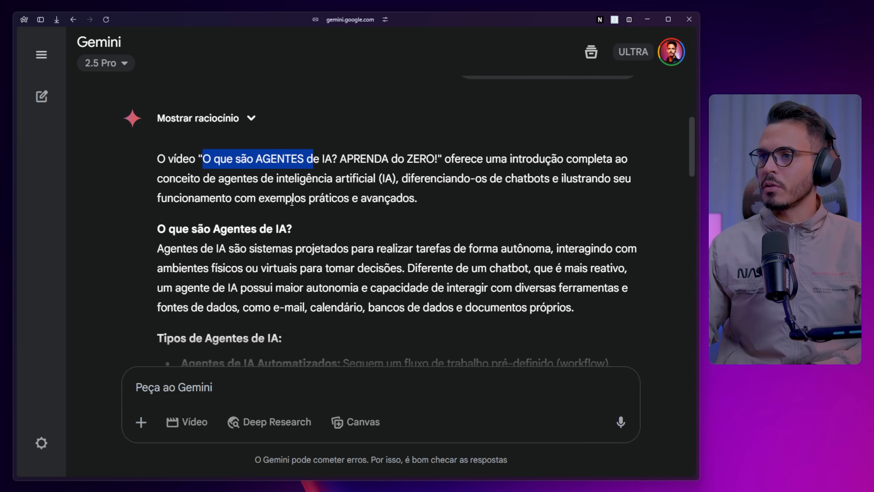
pyautogui.moveTo(238, 179); pyautogui.dragTo(258, 180)
pyautogui.scroll(-3, 232, 261)
pyautogui.moveTo(189, 137); pyautogui.dragTo(307, 141)
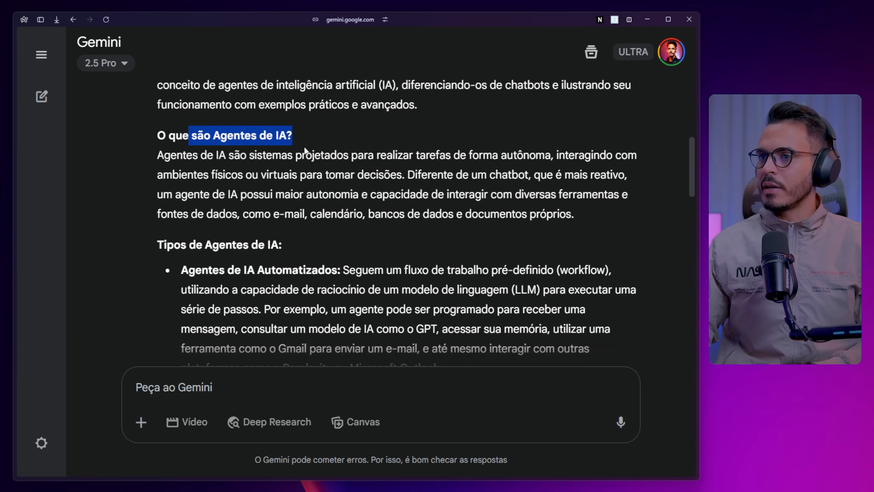
pyautogui.doubleClick(227, 245)
pyautogui.scroll(-14, 253, 259)
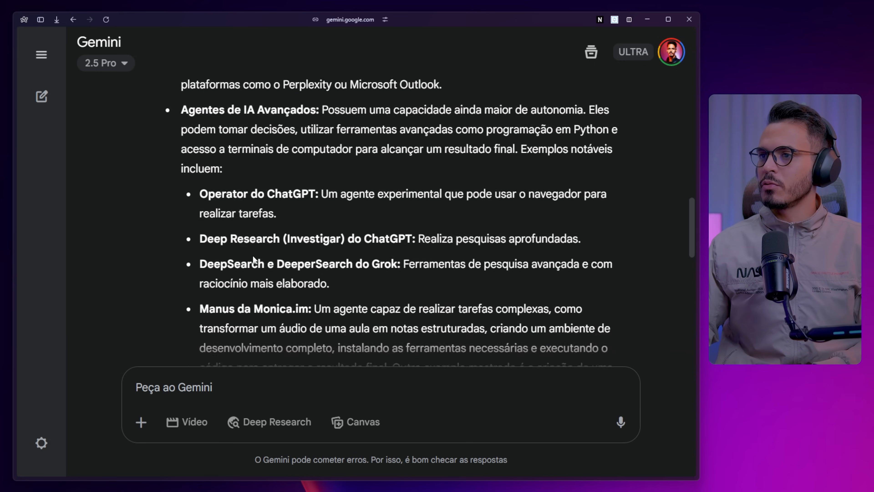
# Step: Examine the summary's comparison of AI agents with chatbots and its advanced agent examples, and return to the start of the chat
pyautogui.scroll(-9, 252, 259)
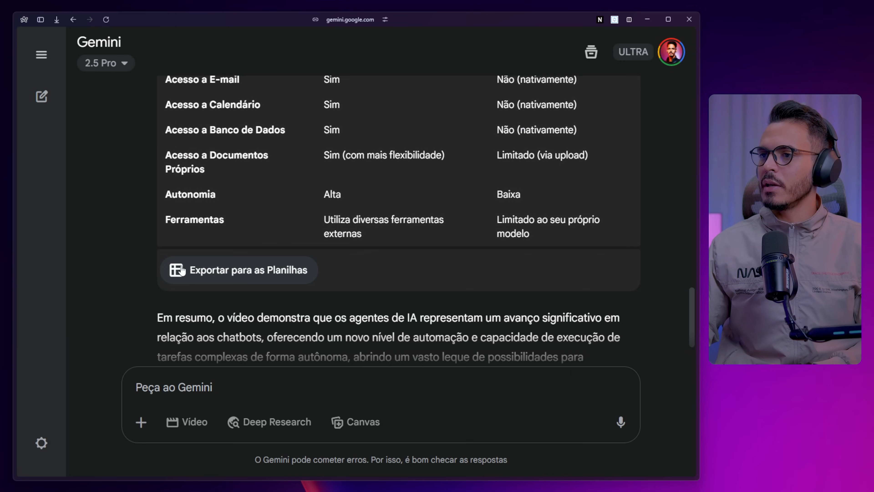
pyautogui.scroll(5, 240, 205)
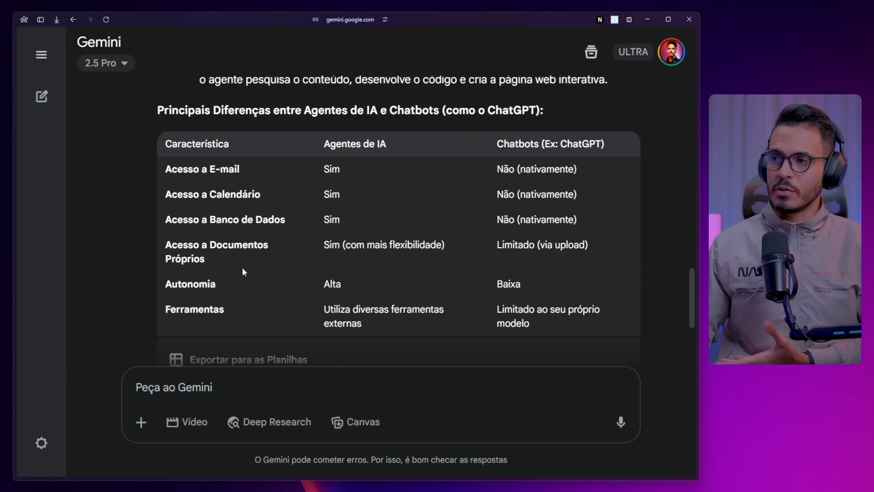
pyautogui.scroll(-3, 222, 336)
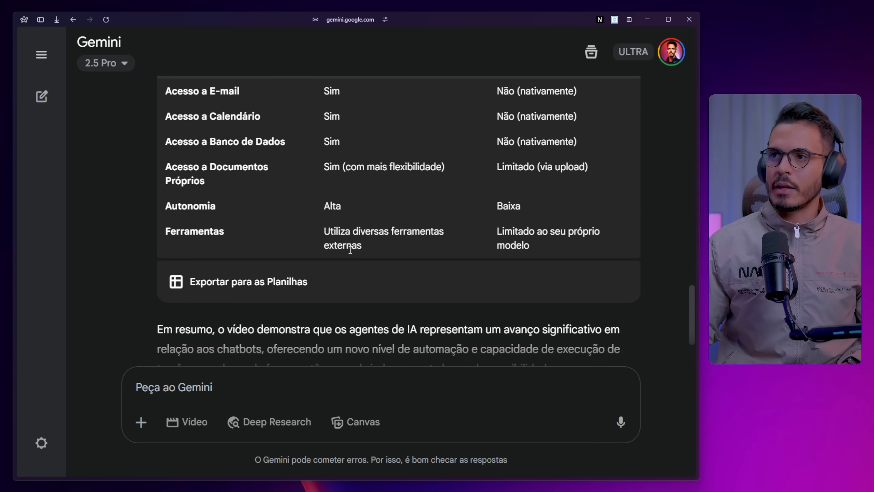
pyautogui.scroll(7, 357, 256)
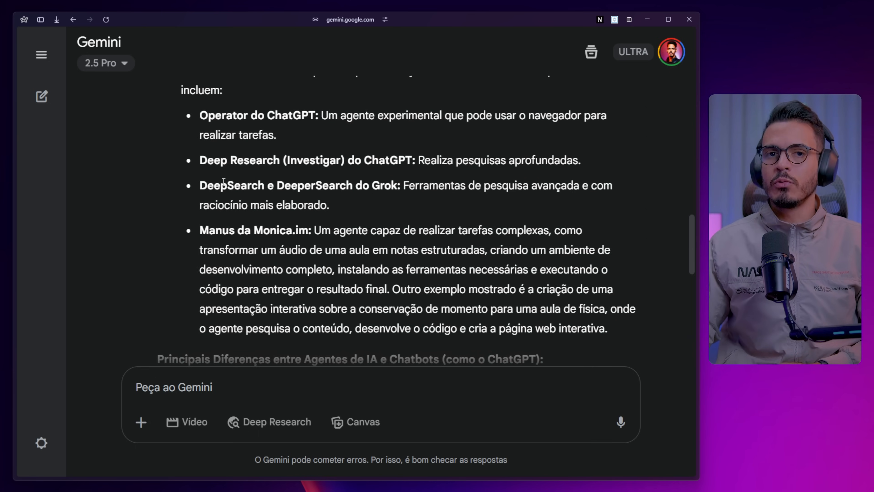
pyautogui.scroll(10, 224, 181)
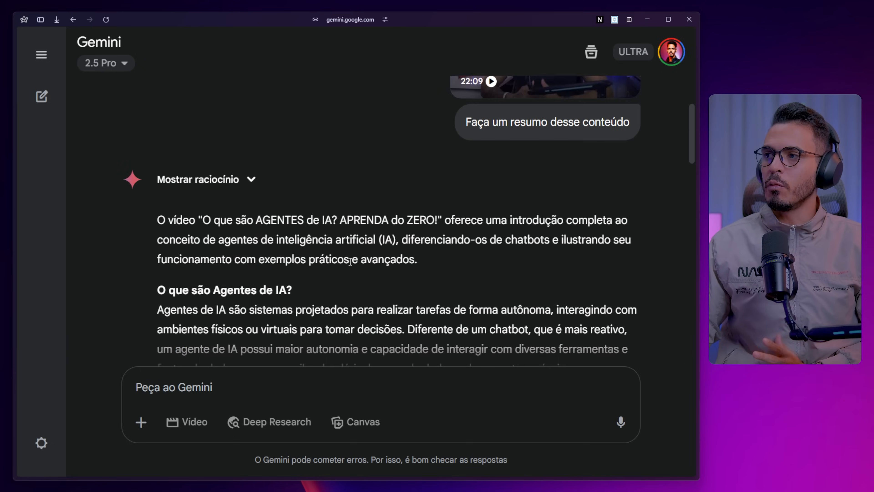
pyautogui.scroll(4, 452, 279)
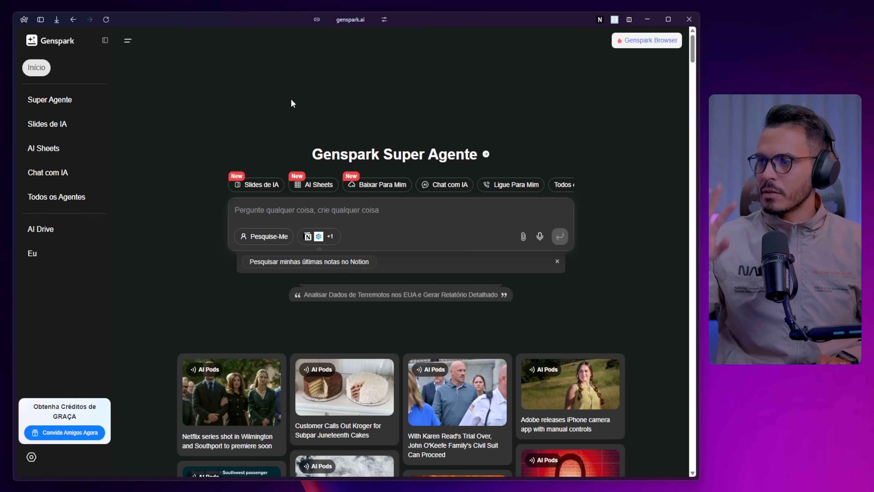
pyautogui.hotkey('ctrl', '+')
pyautogui.hotkey('ctrl', '+')
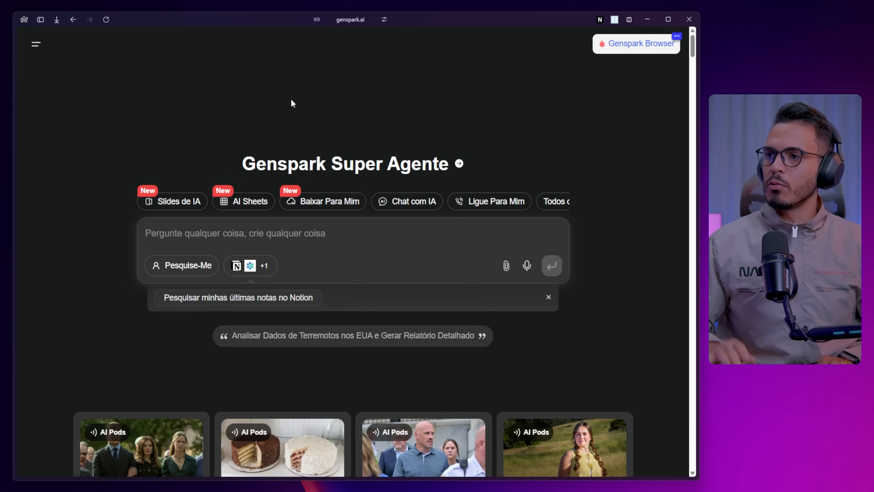
pyautogui.hotkey('ctrl', '-')
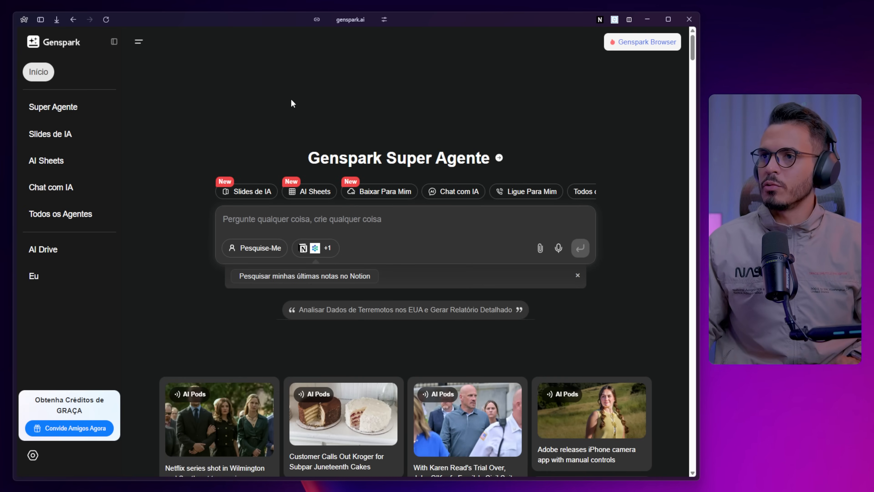
pyautogui.write('Faça o download desse vídeo, com a maior resolução disponível: https://www.youtube.com/watch?v=xSHqm8Jsqkl')
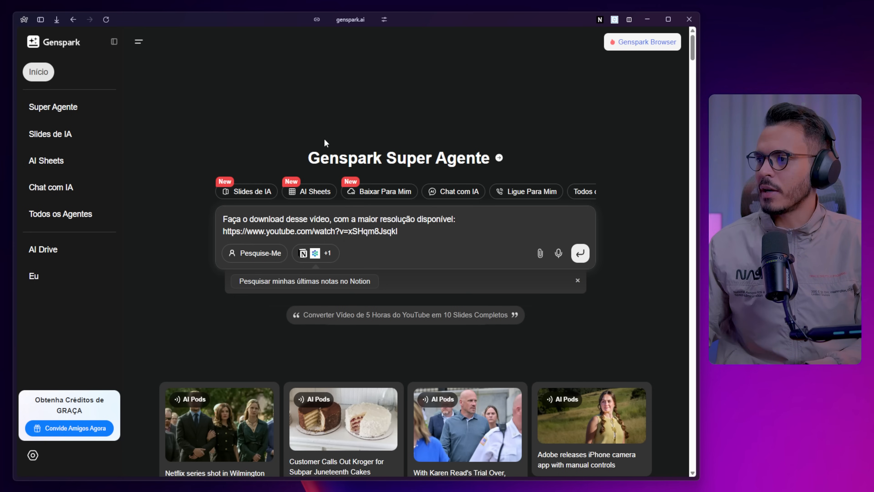
pyautogui.press('Return')
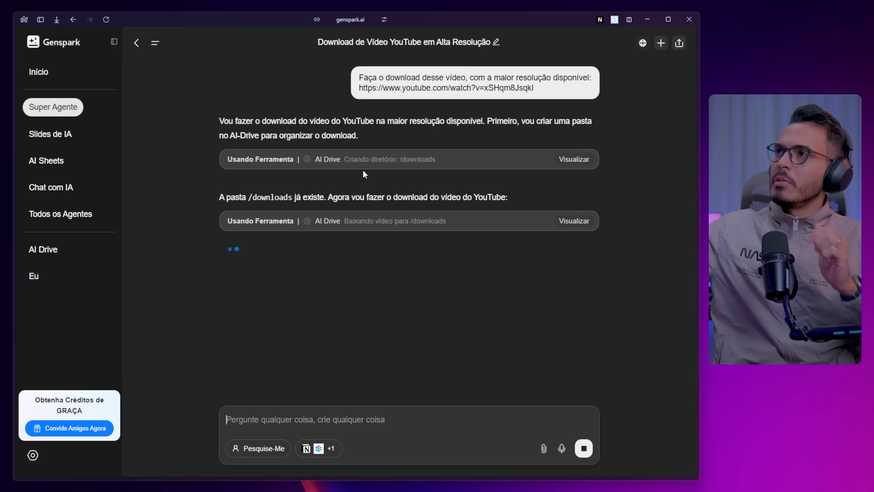
# Step: Start a new request asking in Portuguese to find and download the scientific article "attention is all you need" as a PDF
pyautogui.click(38, 71)
pyautogui.write('Encontre e faça o download')
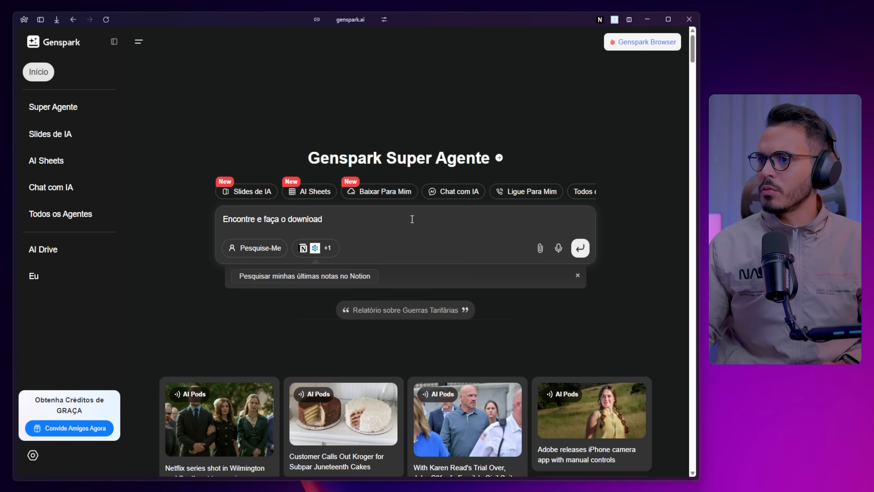
pyautogui.write('o artigo científico "attention is all you need".')
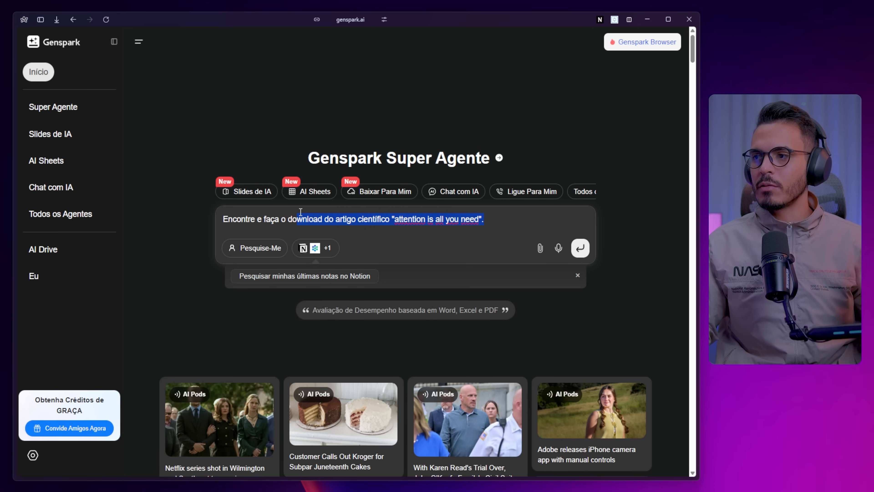
pyautogui.click(498, 221)
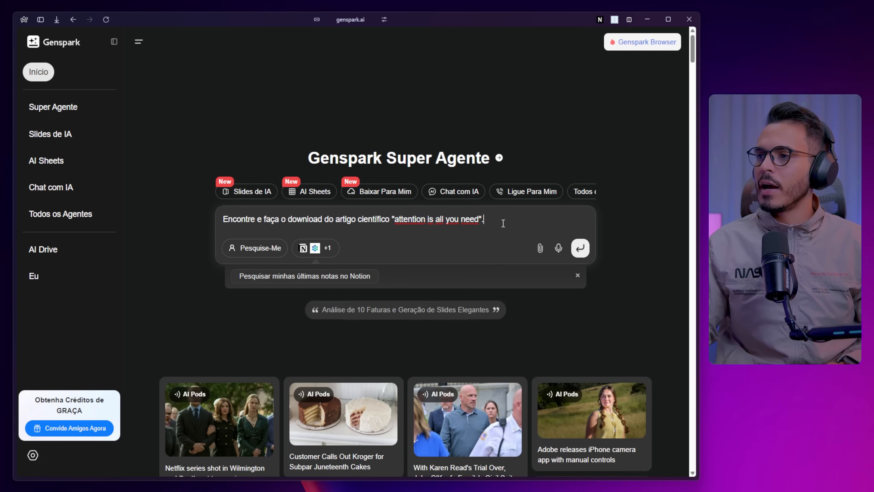
pyautogui.press('BackSpace')
pyautogui.write('em')
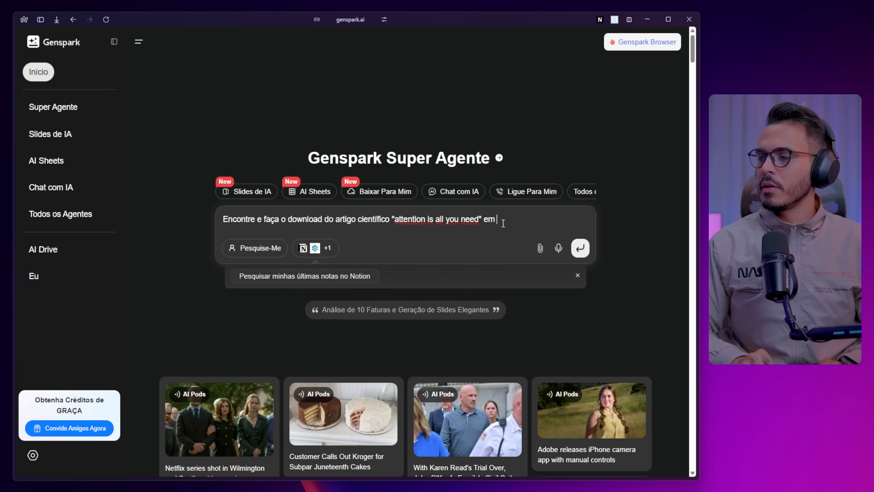
pyautogui.write(' PDF')
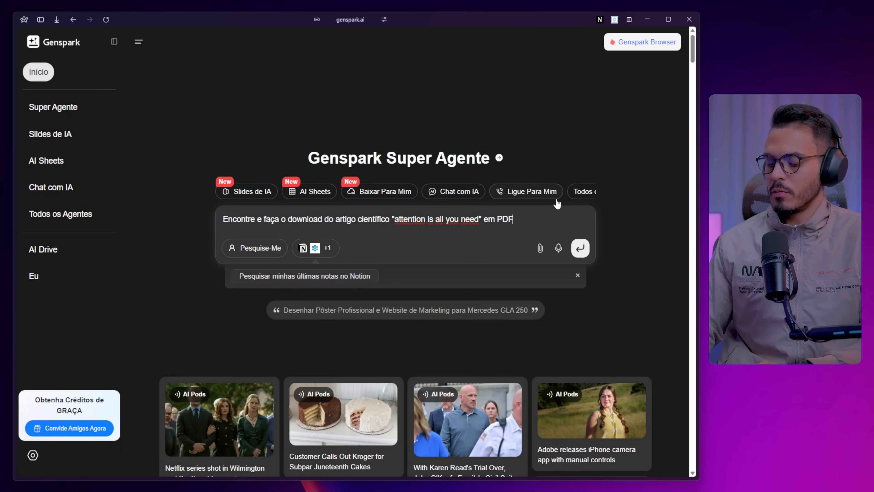
pyautogui.press('Return')
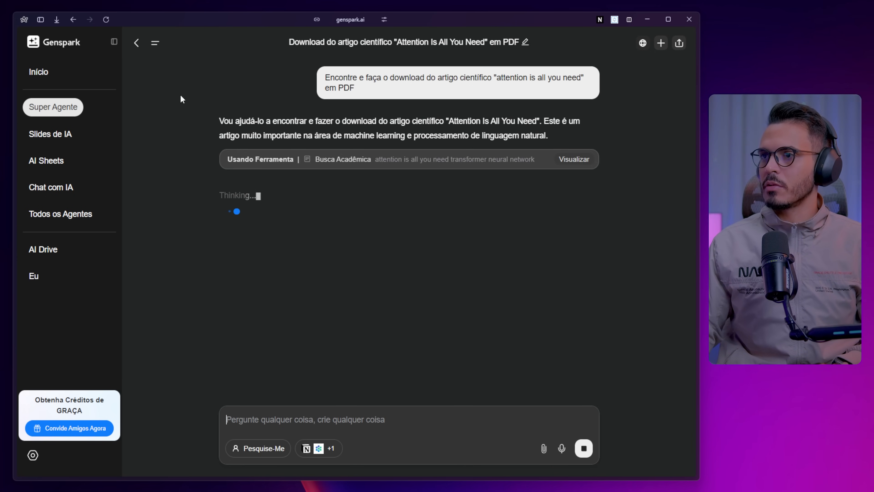
# Step: Open attention_is_all_you_need_original_paper.pdf from the artigos_cientificos folder in AI Drive and view it at 150%
pyautogui.moveTo(257, 197); pyautogui.dragTo(329, 196)
pyautogui.click(328, 196)
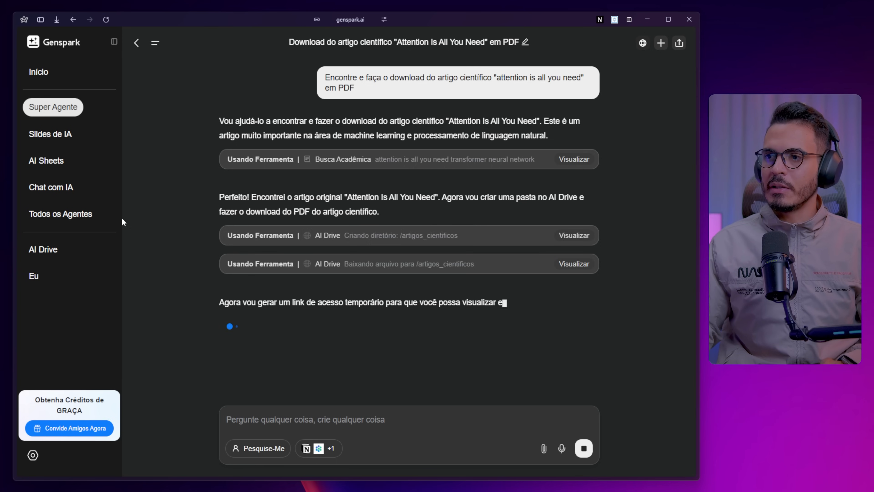
pyautogui.click(43, 253)
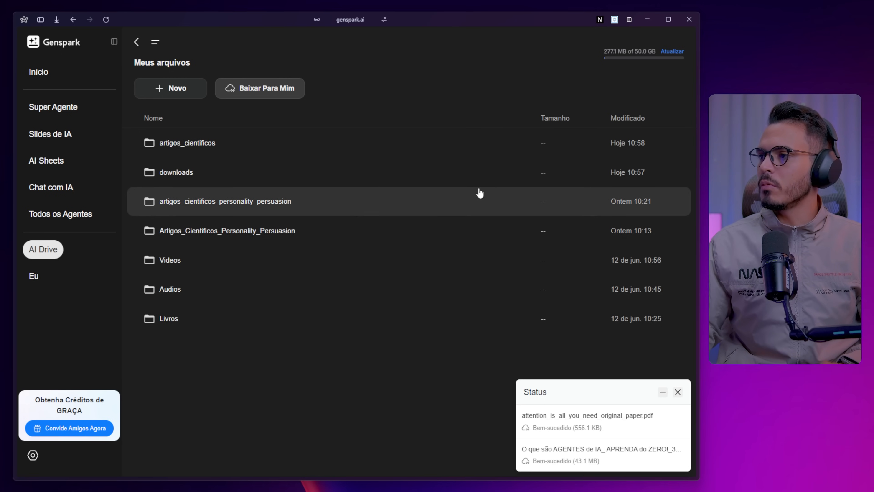
pyautogui.click(173, 148)
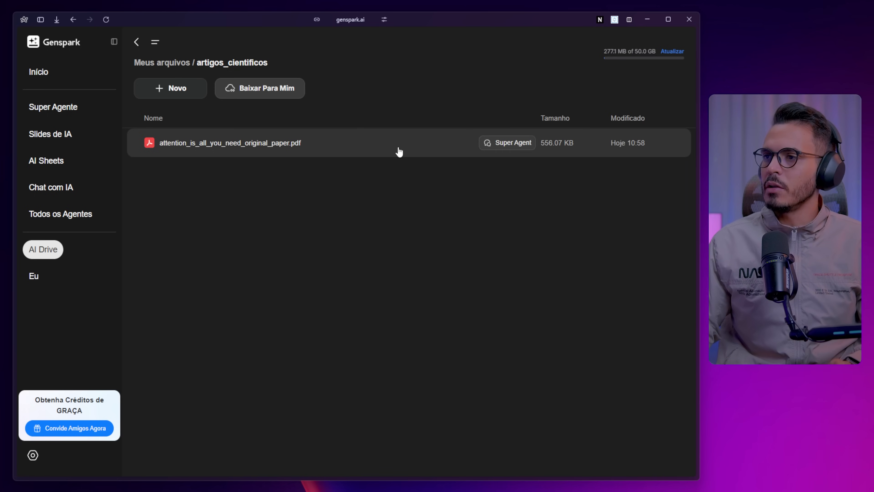
pyautogui.click(290, 145)
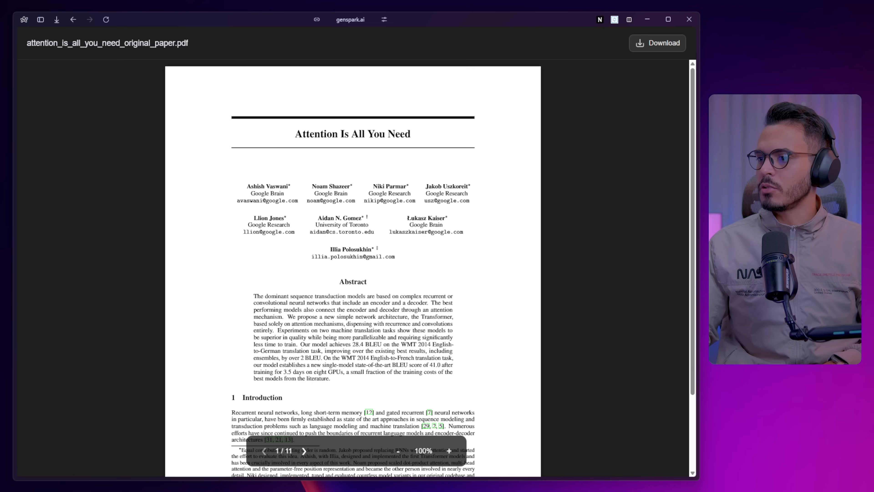
pyautogui.click(449, 450)
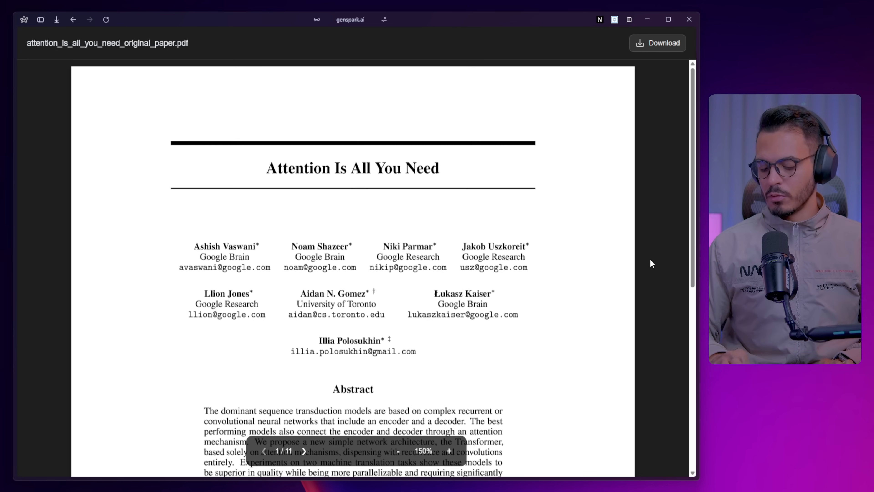
# Step: Return to the article-download chat and review the agent's article details, file location and summary
pyautogui.hotkey('ctrl', '-')
pyautogui.scroll(-1, 649, 253)
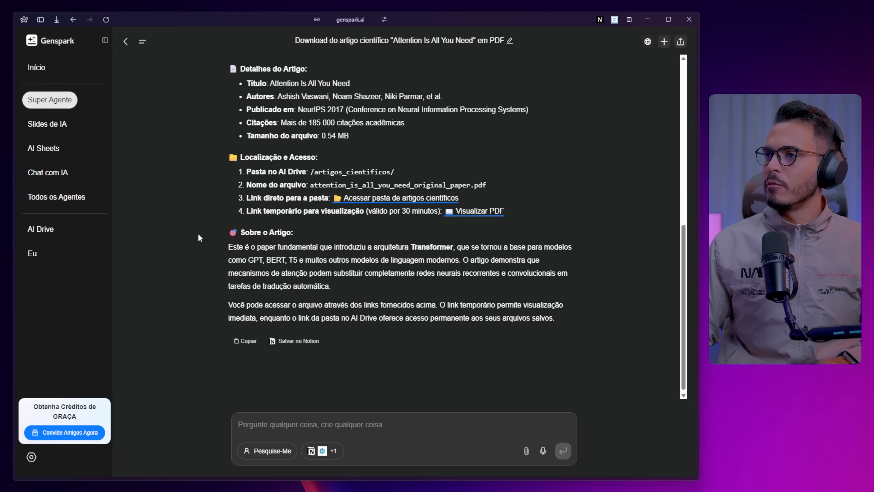
pyautogui.scroll(6, 210, 240)
pyautogui.scroll(-3, 213, 262)
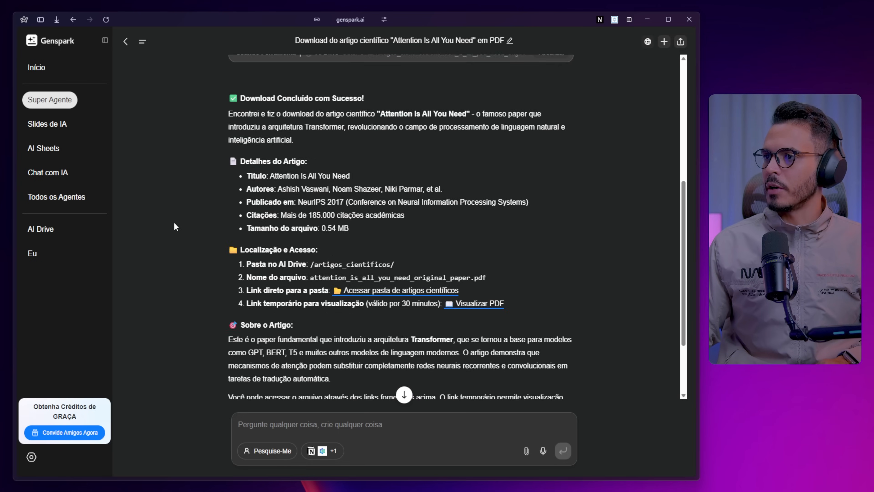
# Step: Open the YouTube video download chat from the history, review the download details and follow its link to the downloaded files
pyautogui.click(142, 41)
pyautogui.click(174, 102)
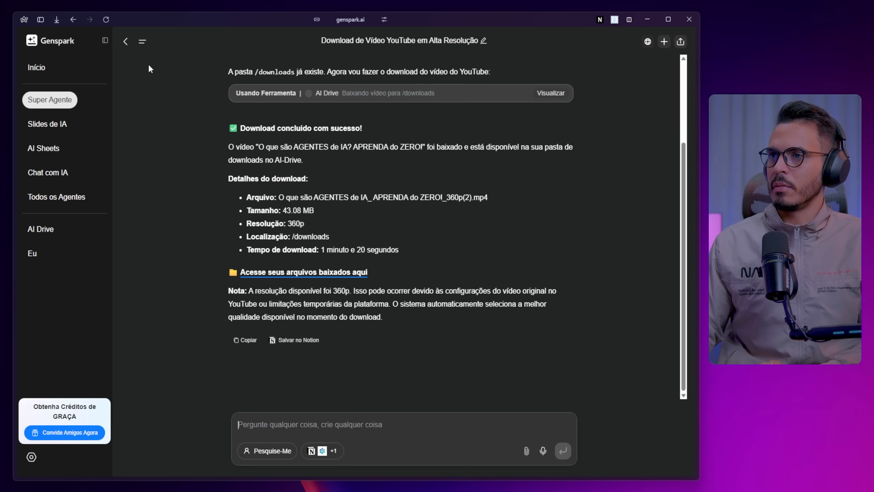
pyautogui.scroll(2, 144, 62)
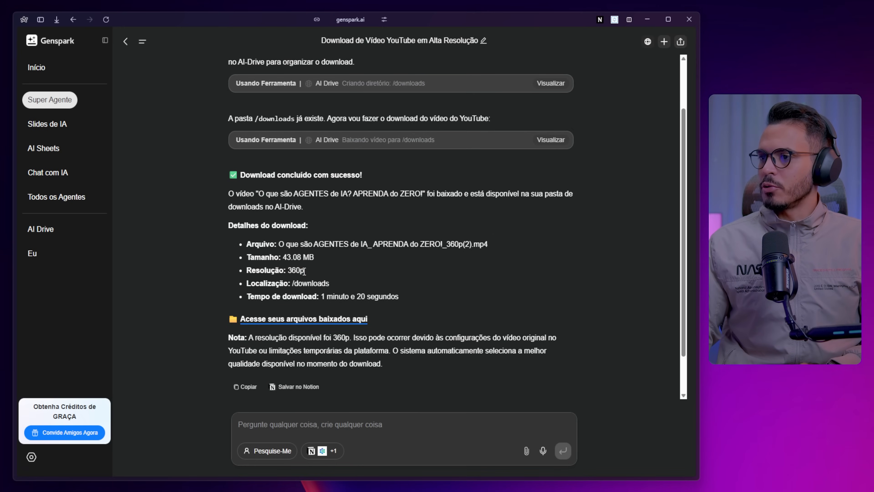
pyautogui.tripleClick(298, 319)
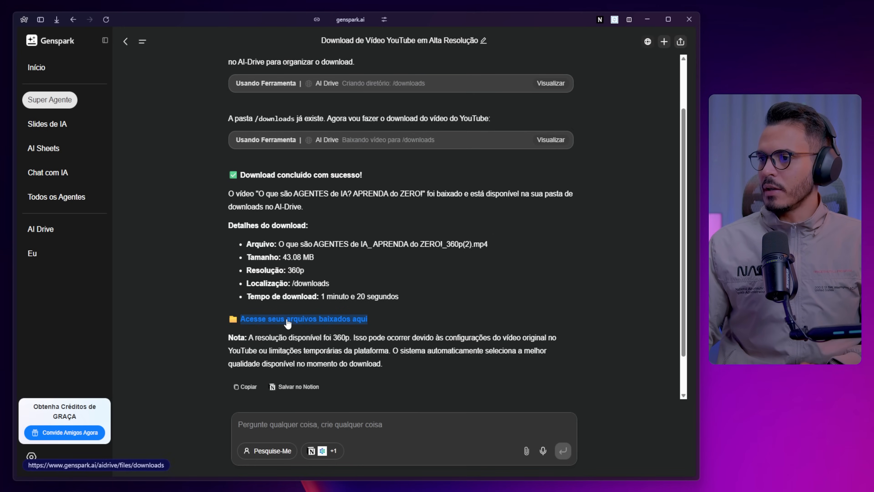
pyautogui.click(298, 320)
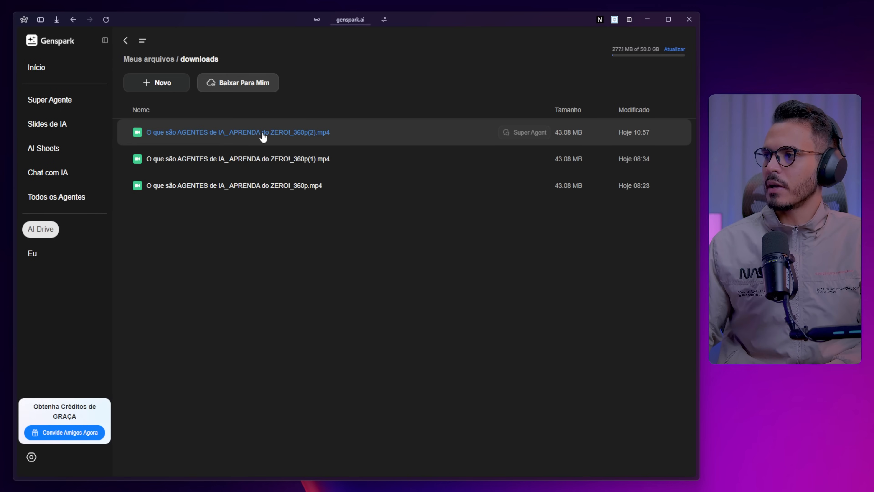
# Step: Preview the most recent AI-agents video in the downloads folder, test pausing it and play it at 1.5x speed
pyautogui.click(263, 133)
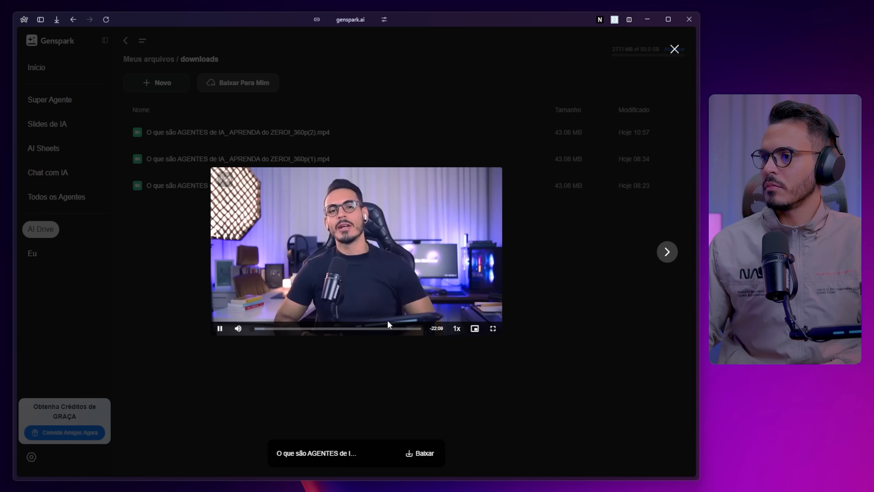
pyautogui.click(360, 275)
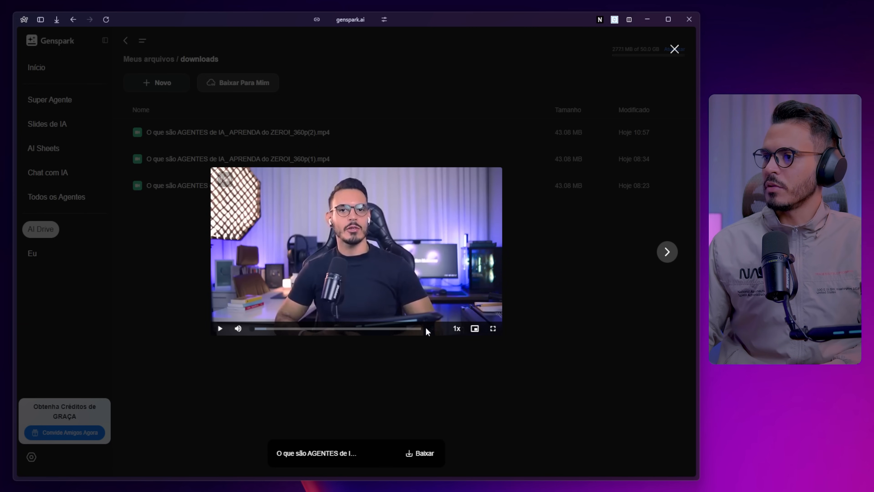
pyautogui.moveTo(455, 331)
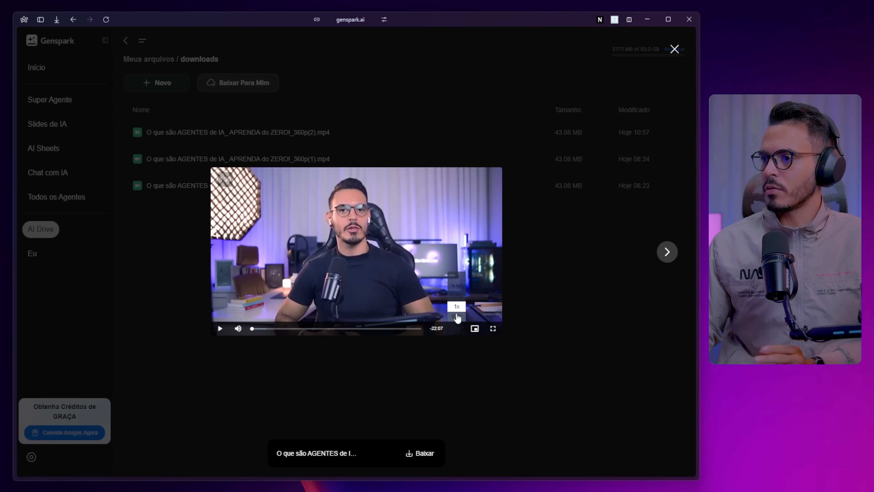
pyautogui.click(457, 286)
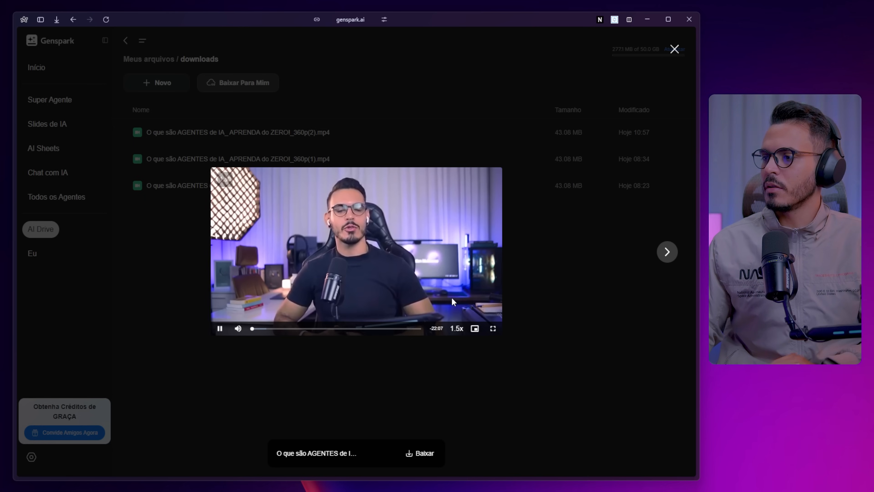
pyautogui.click(433, 107)
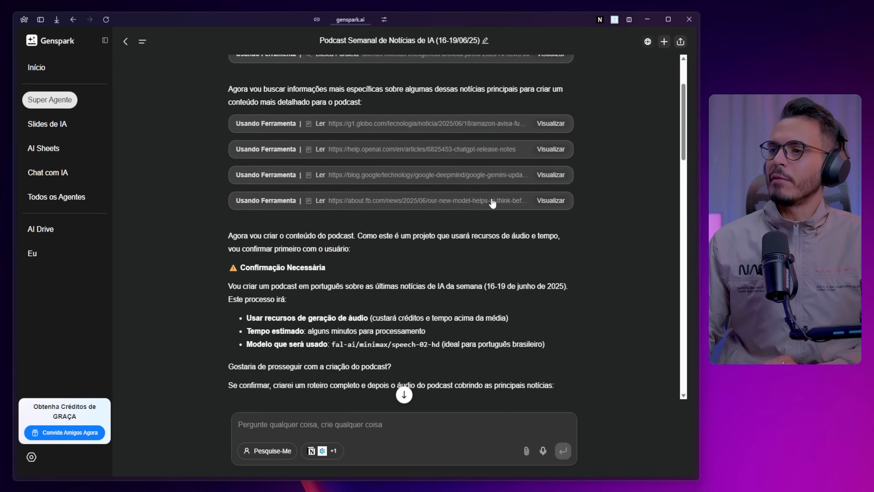
# Step: Examine the weekly AI-news podcast chat, from the original request and sources to the generated audio and covered news items
pyautogui.scroll(3, 492, 203)
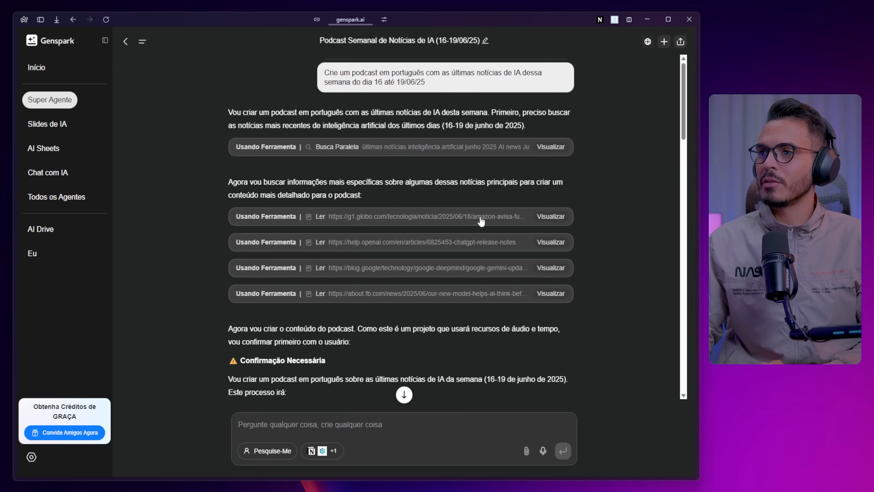
pyautogui.scroll(-3, 477, 227)
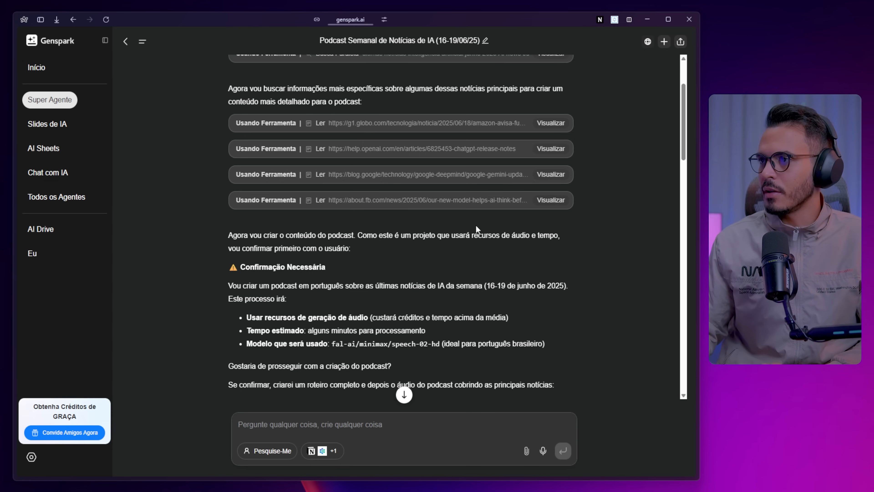
pyautogui.scroll(-6, 524, 244)
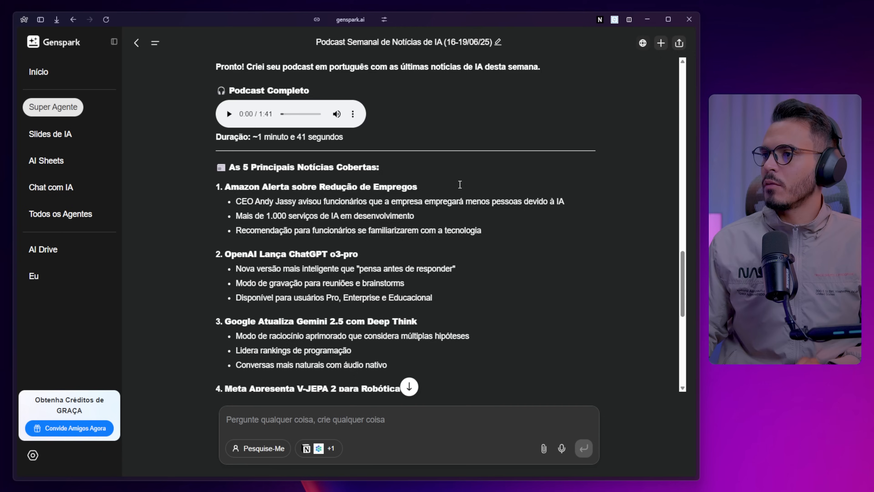
pyautogui.scroll(6, 379, 213)
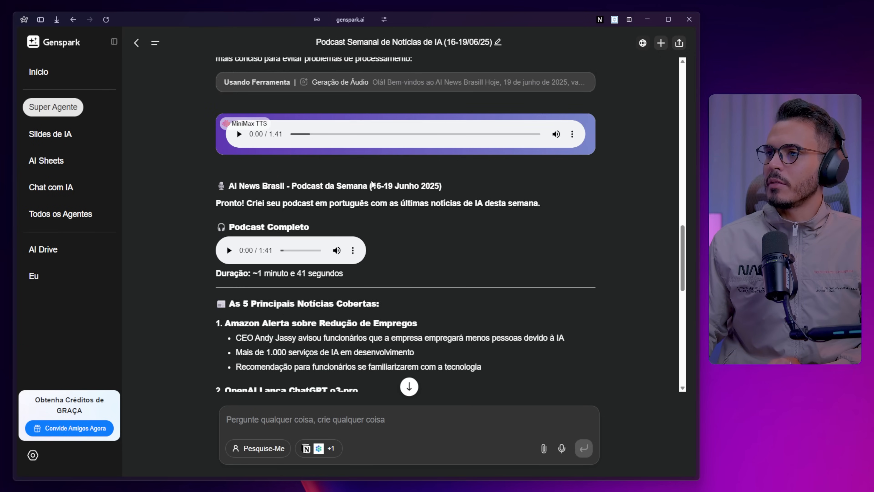
pyautogui.scroll(1, 379, 213)
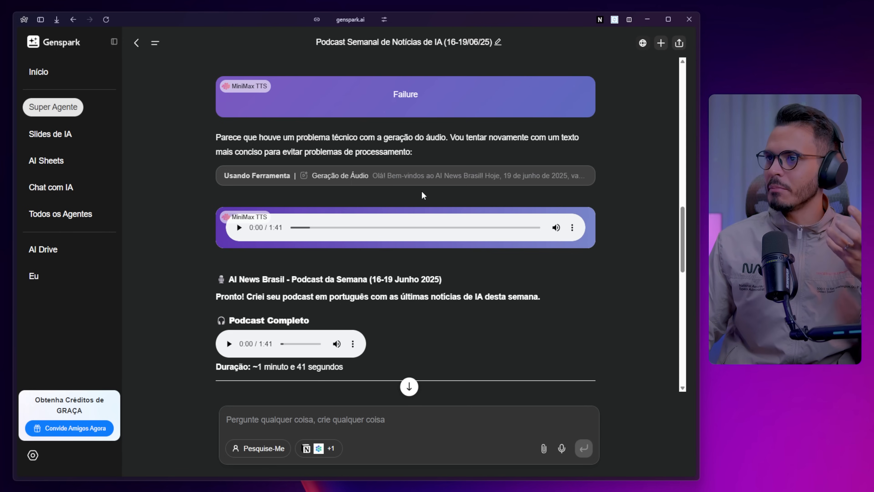
pyautogui.scroll(-1, 382, 315)
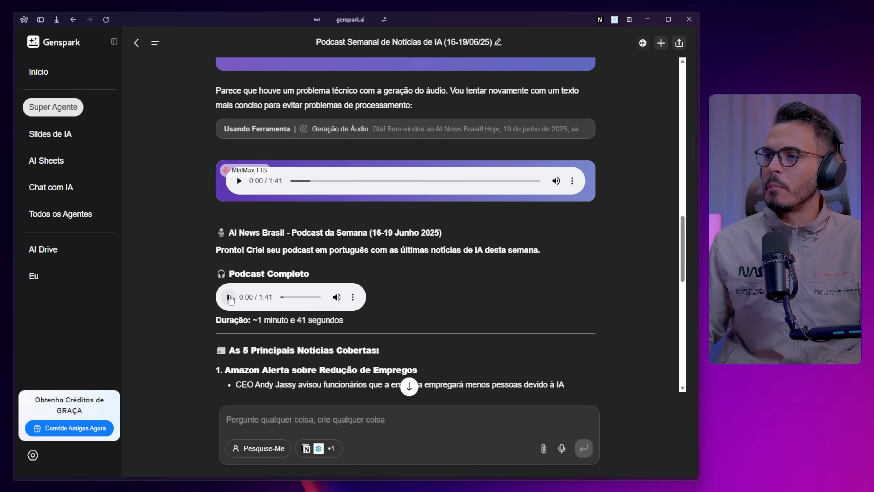
# Step: Listen to the opening of the complete podcast, pause it and open the overview of all available agents
pyautogui.click(228, 296)
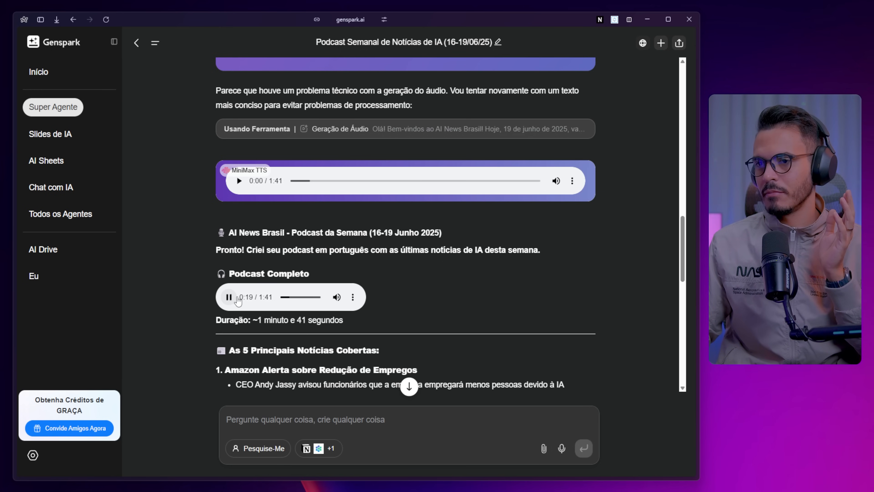
pyautogui.click(237, 298)
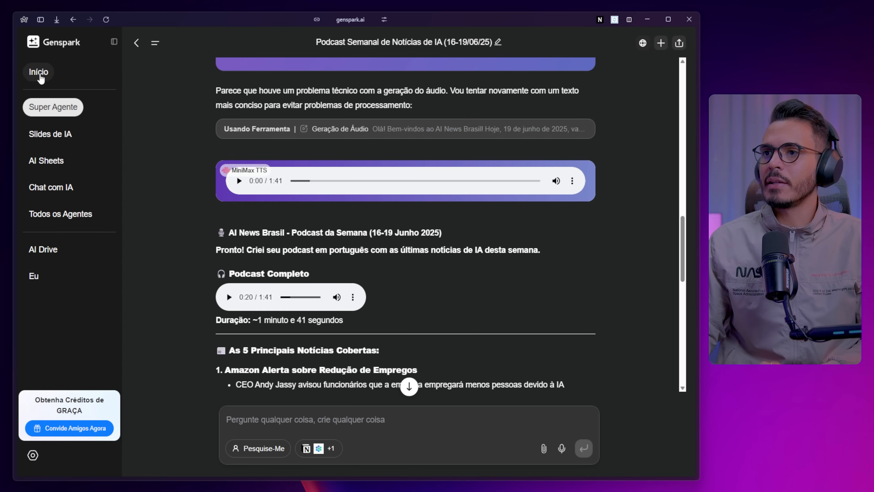
pyautogui.click(60, 214)
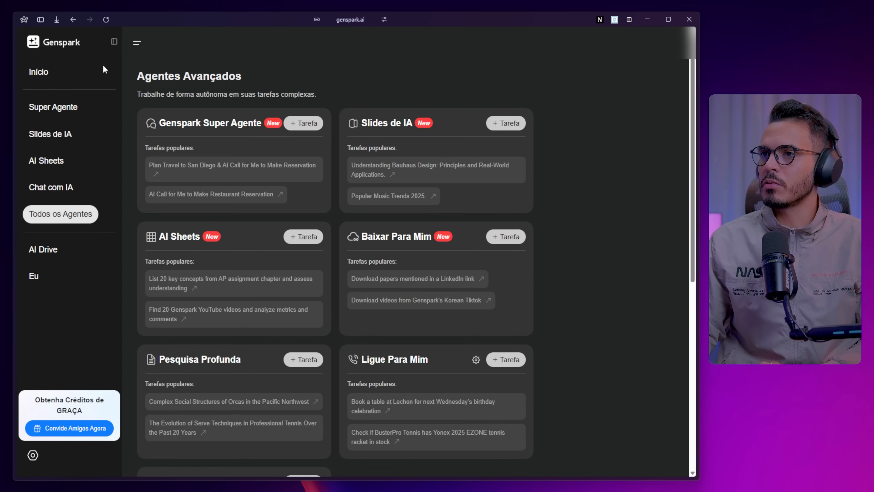
# Step: Return to the home page and open the AI Pods news story about the Netflix series shot in Wilmington and Southport
pyautogui.click(45, 74)
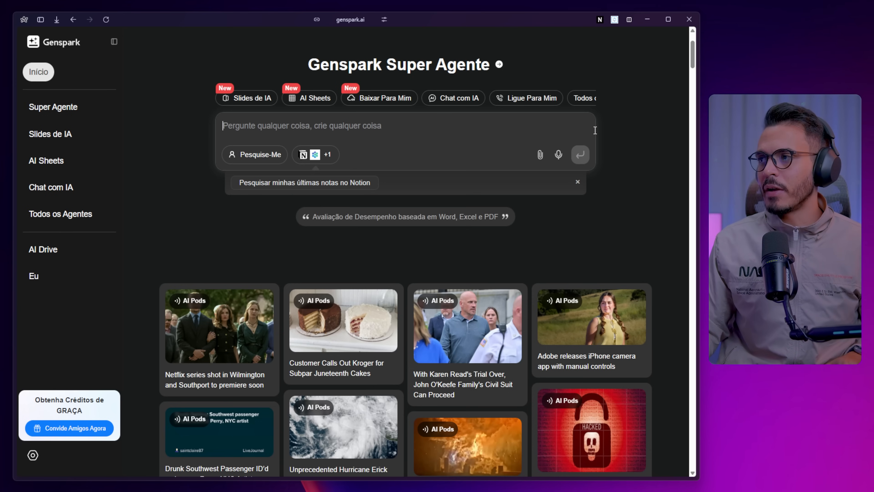
pyautogui.click(392, 145)
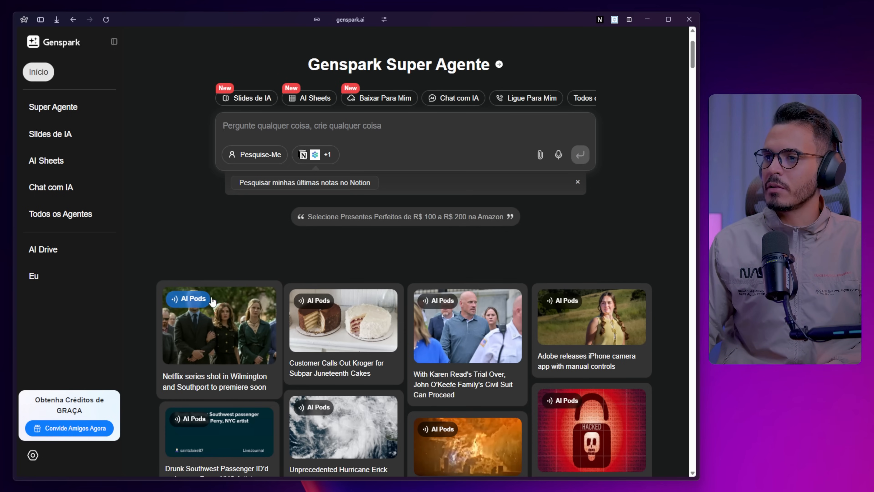
pyautogui.click(213, 341)
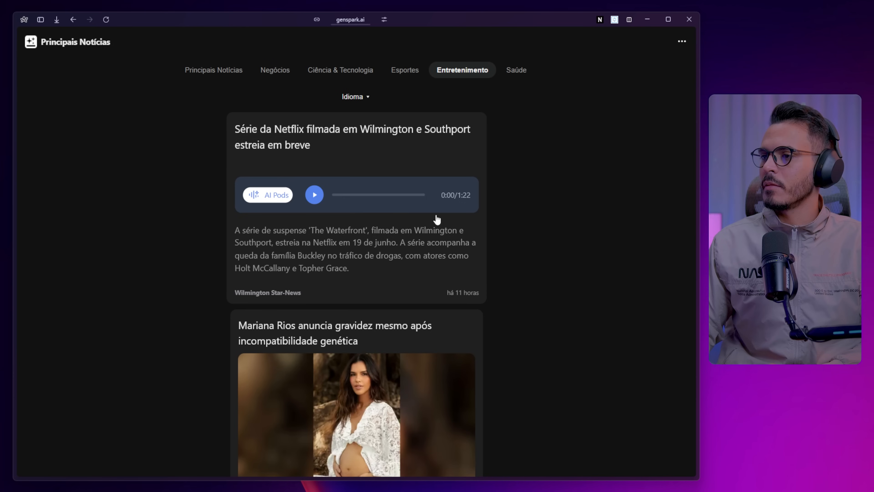
# Step: Listen to the opening of the Netflix story's AI Pod, look over the next entertainment story, and pause the audio
pyautogui.click(312, 249)
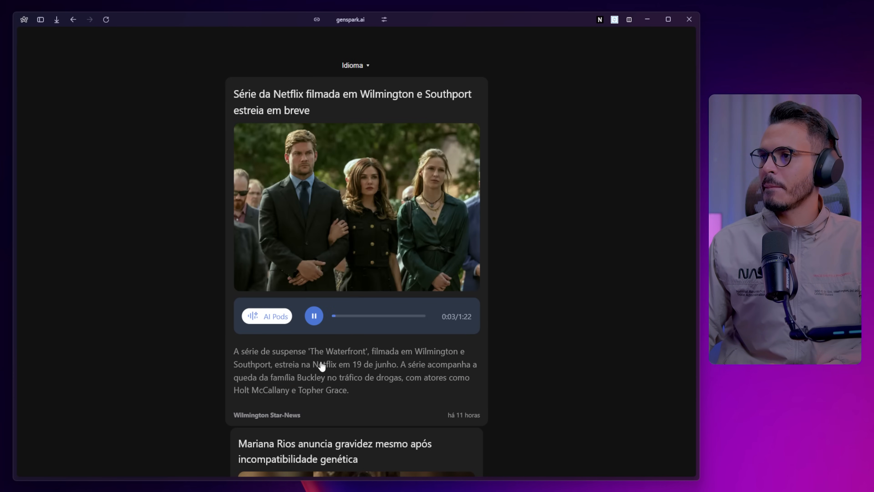
pyautogui.click(315, 316)
pyautogui.scroll(-8, 402, 310)
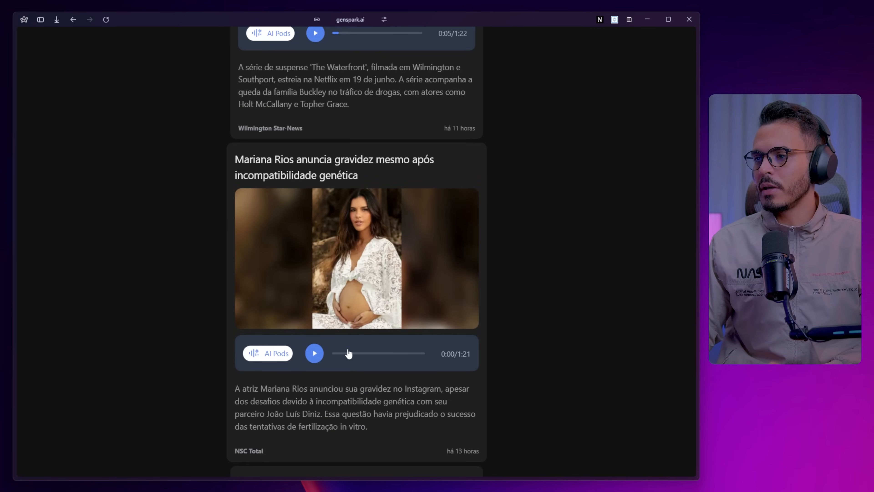
pyautogui.scroll(8, 331, 356)
pyautogui.click(314, 315)
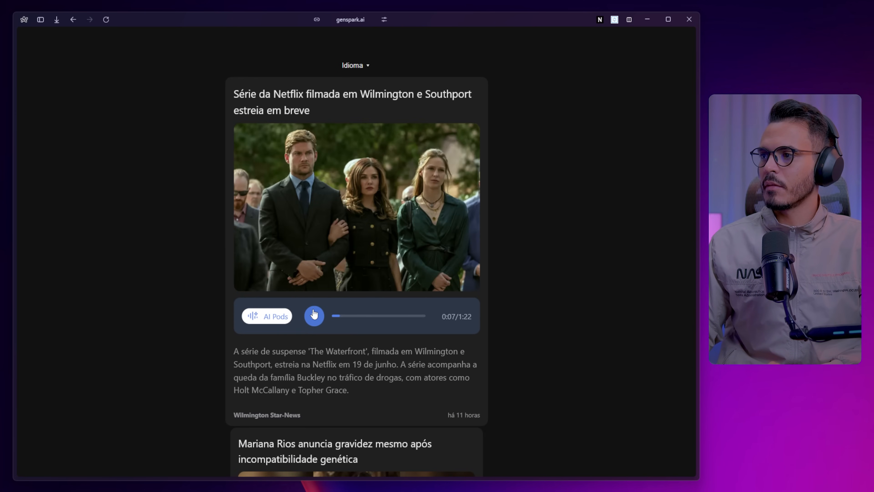
pyautogui.scroll(2, 314, 320)
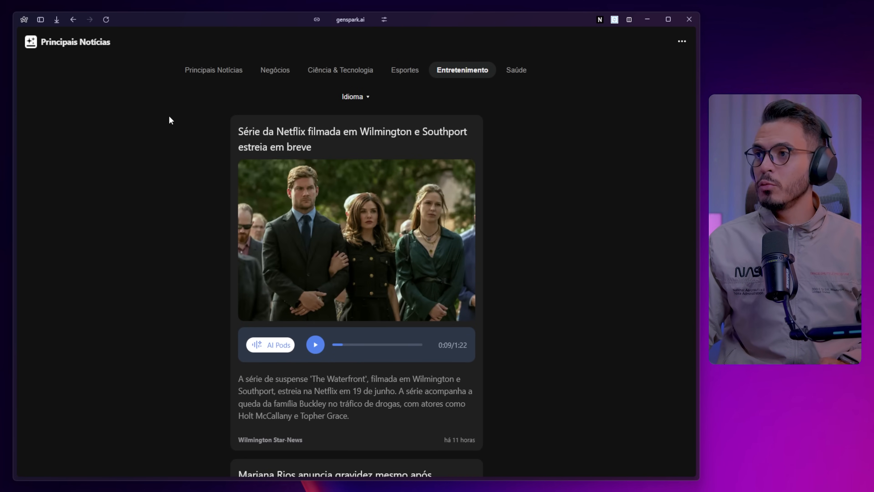
pyautogui.click(311, 71)
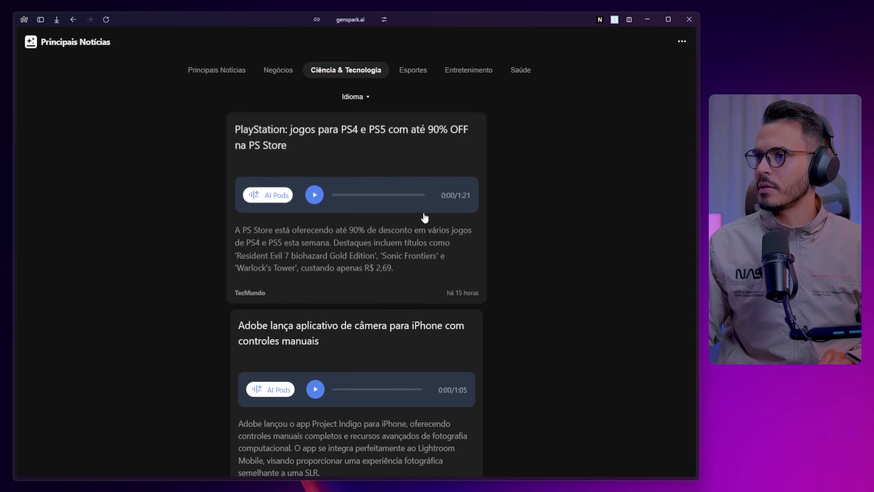
pyautogui.scroll(-8, 320, 295)
pyautogui.click(315, 293)
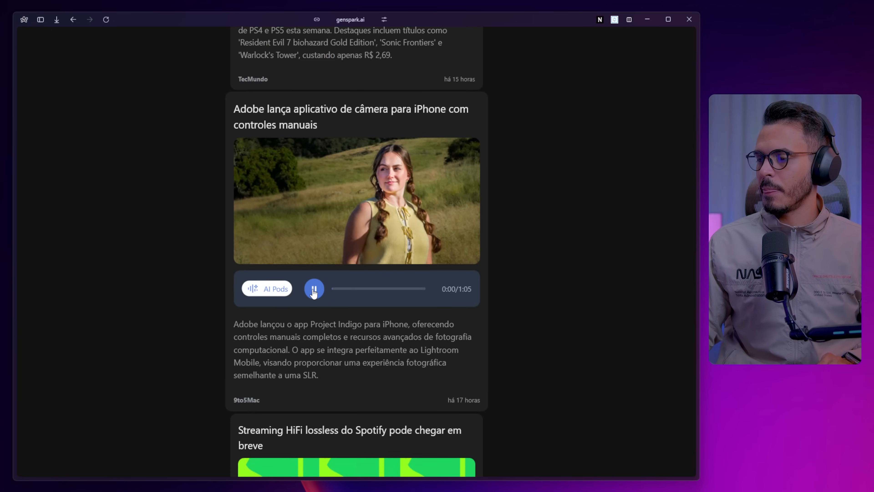